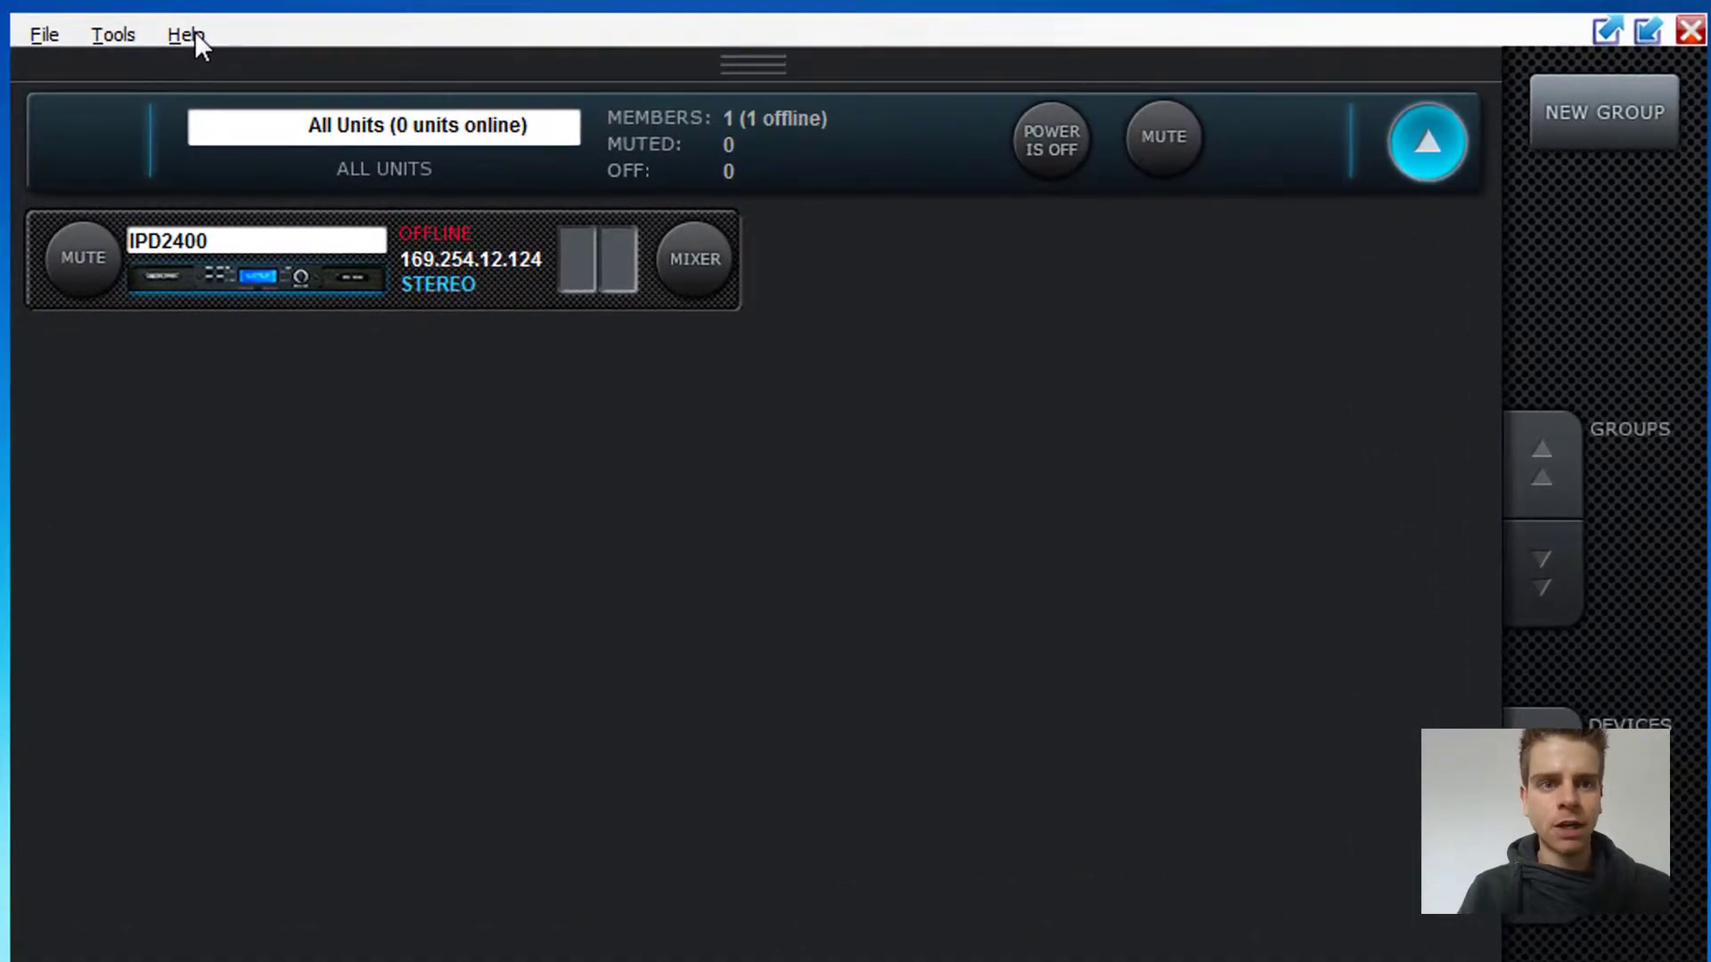
- Check IntelliDrive's version information, review the IPD 2400 downloads page, then minimize the browser
left_click(197, 37)
left_click(195, 67)
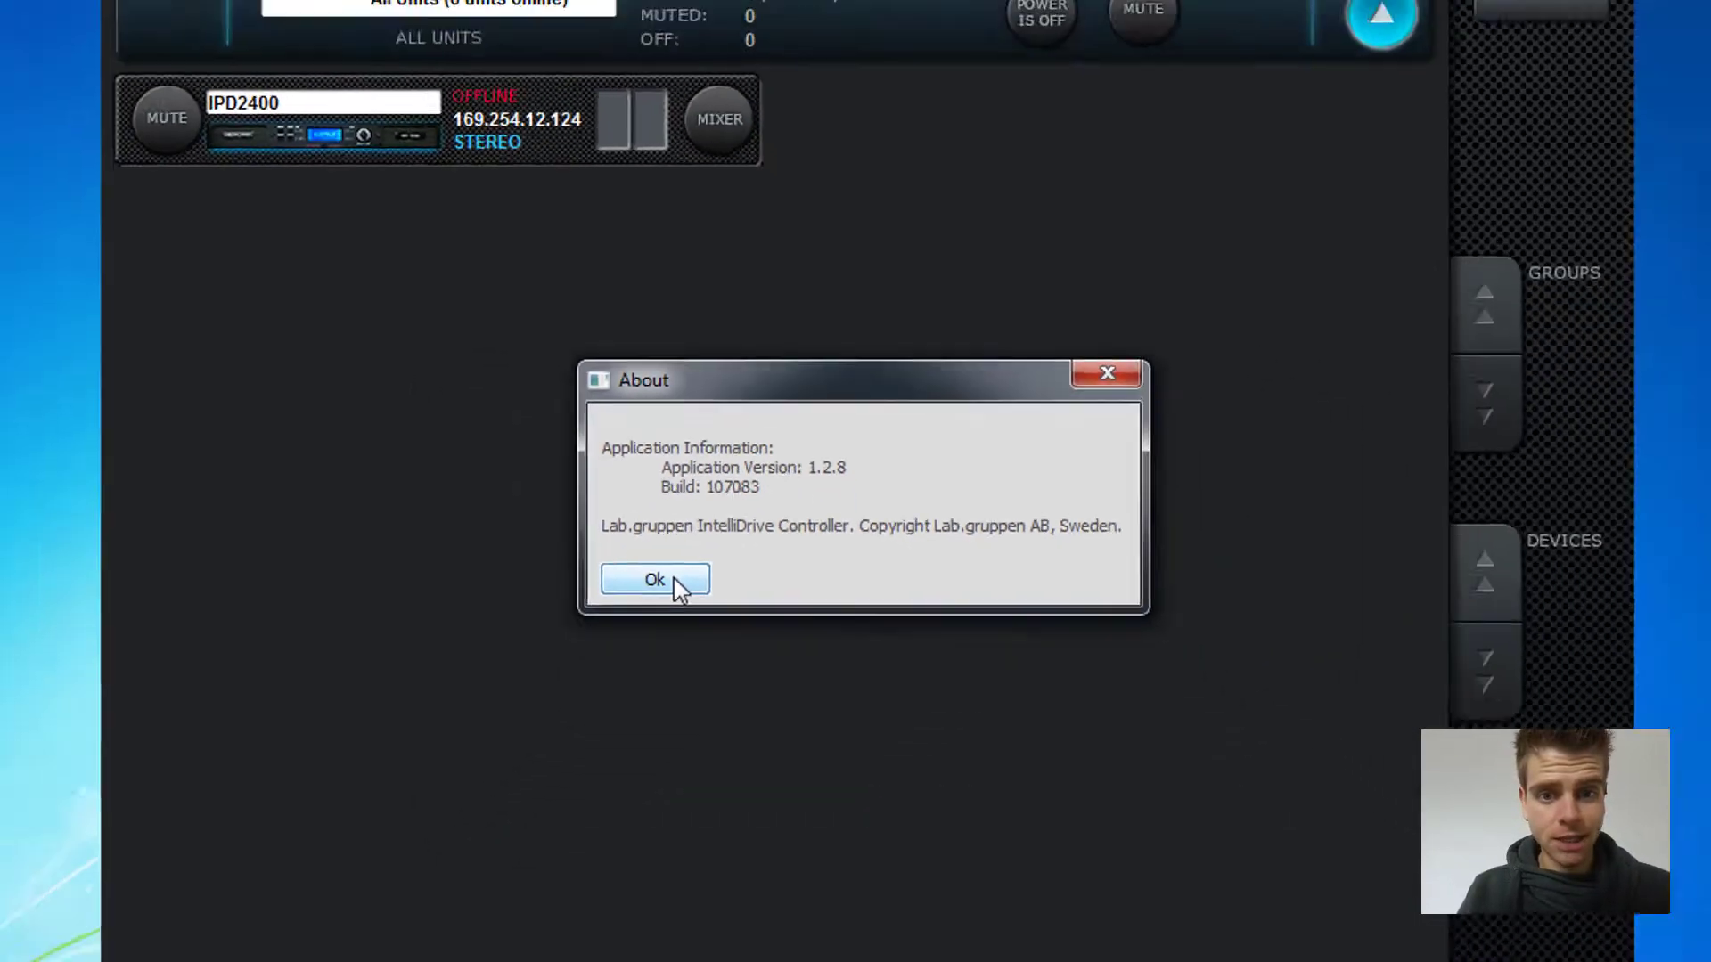
left_click(549, 724)
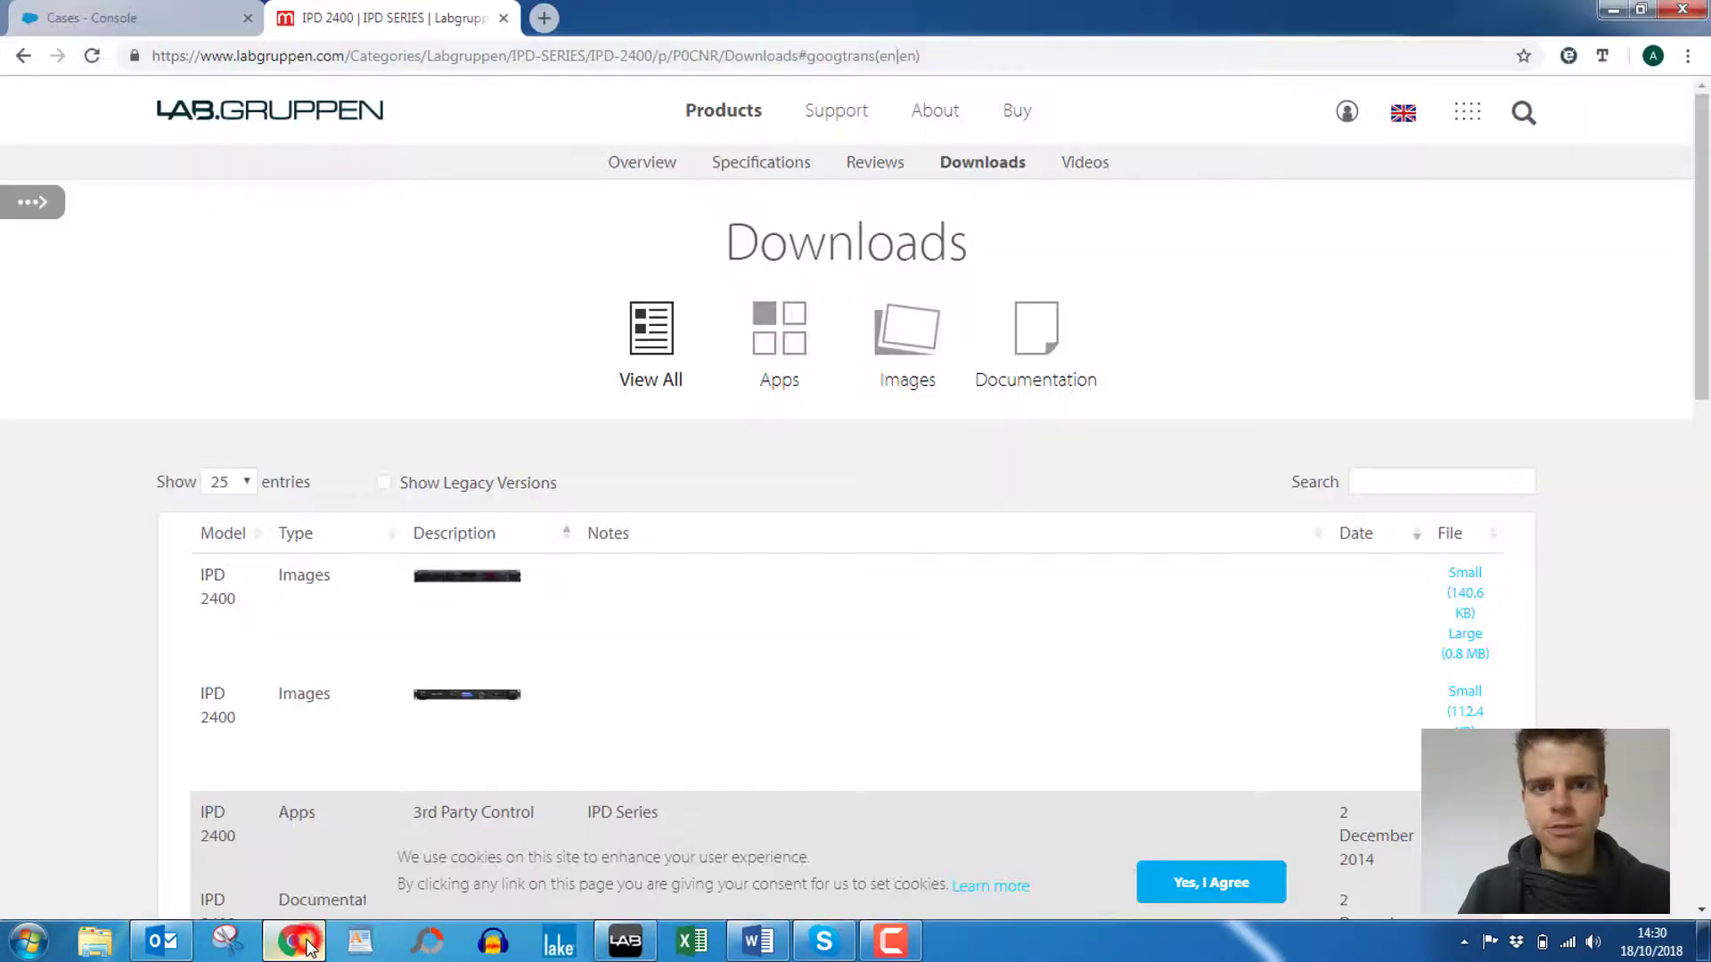
left_click(306, 943)
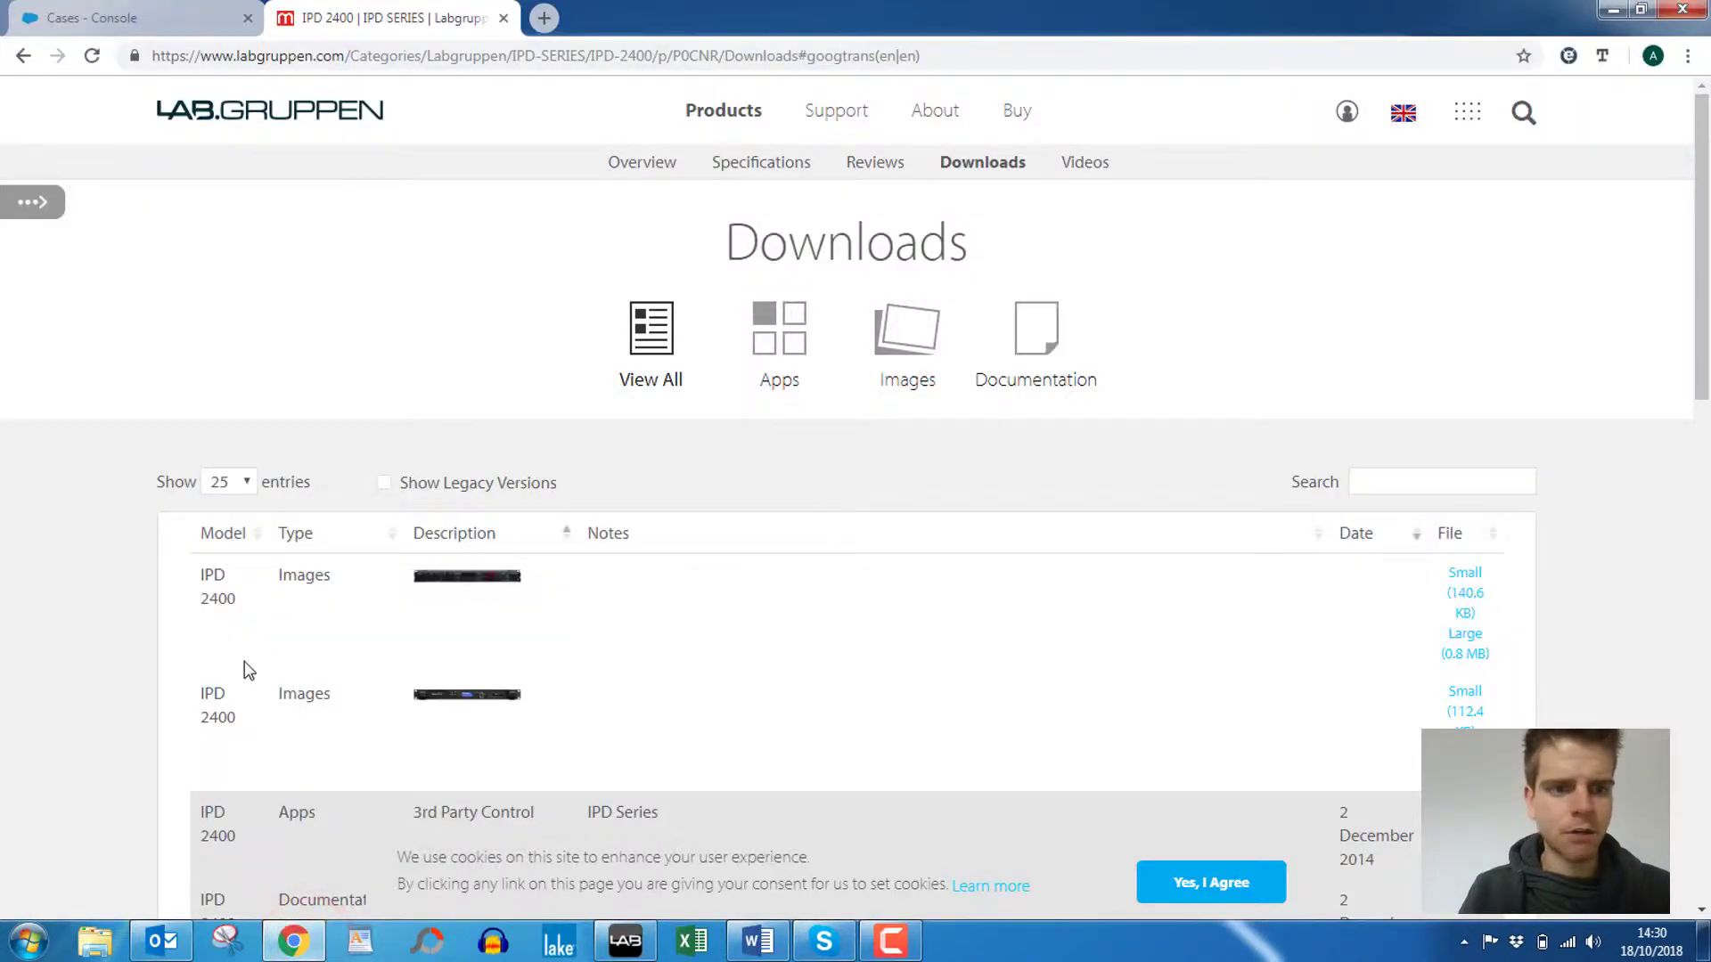
scroll(710, 595, "down", 13)
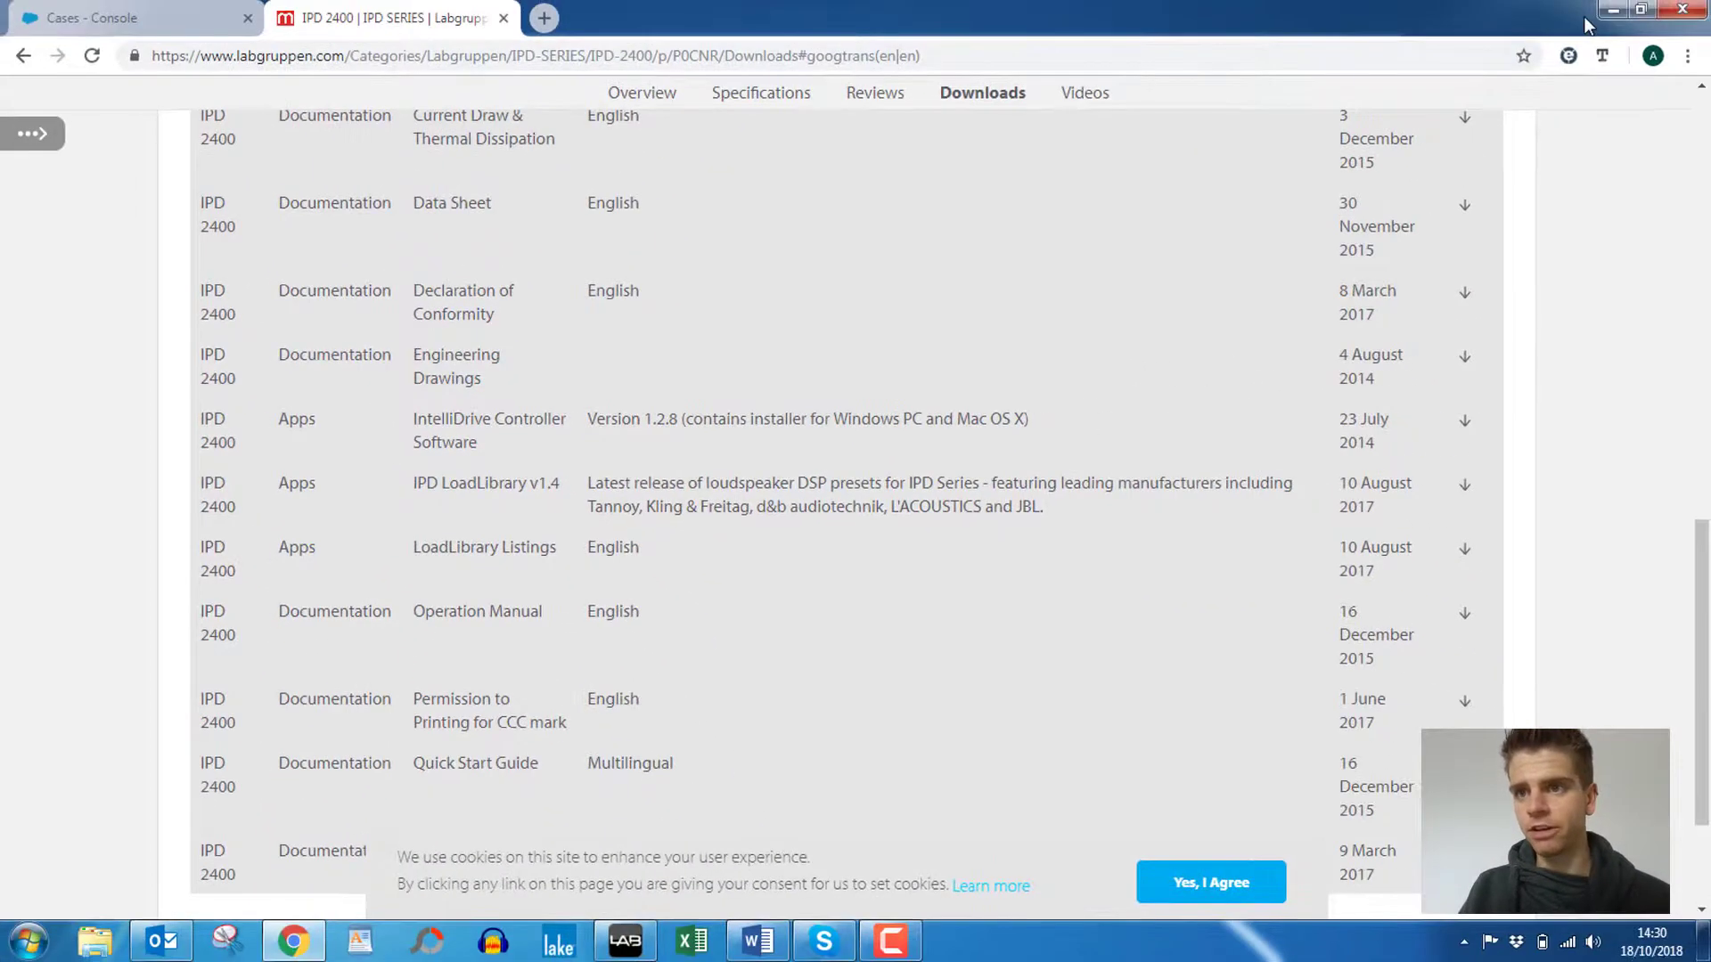
left_click(1612, 10)
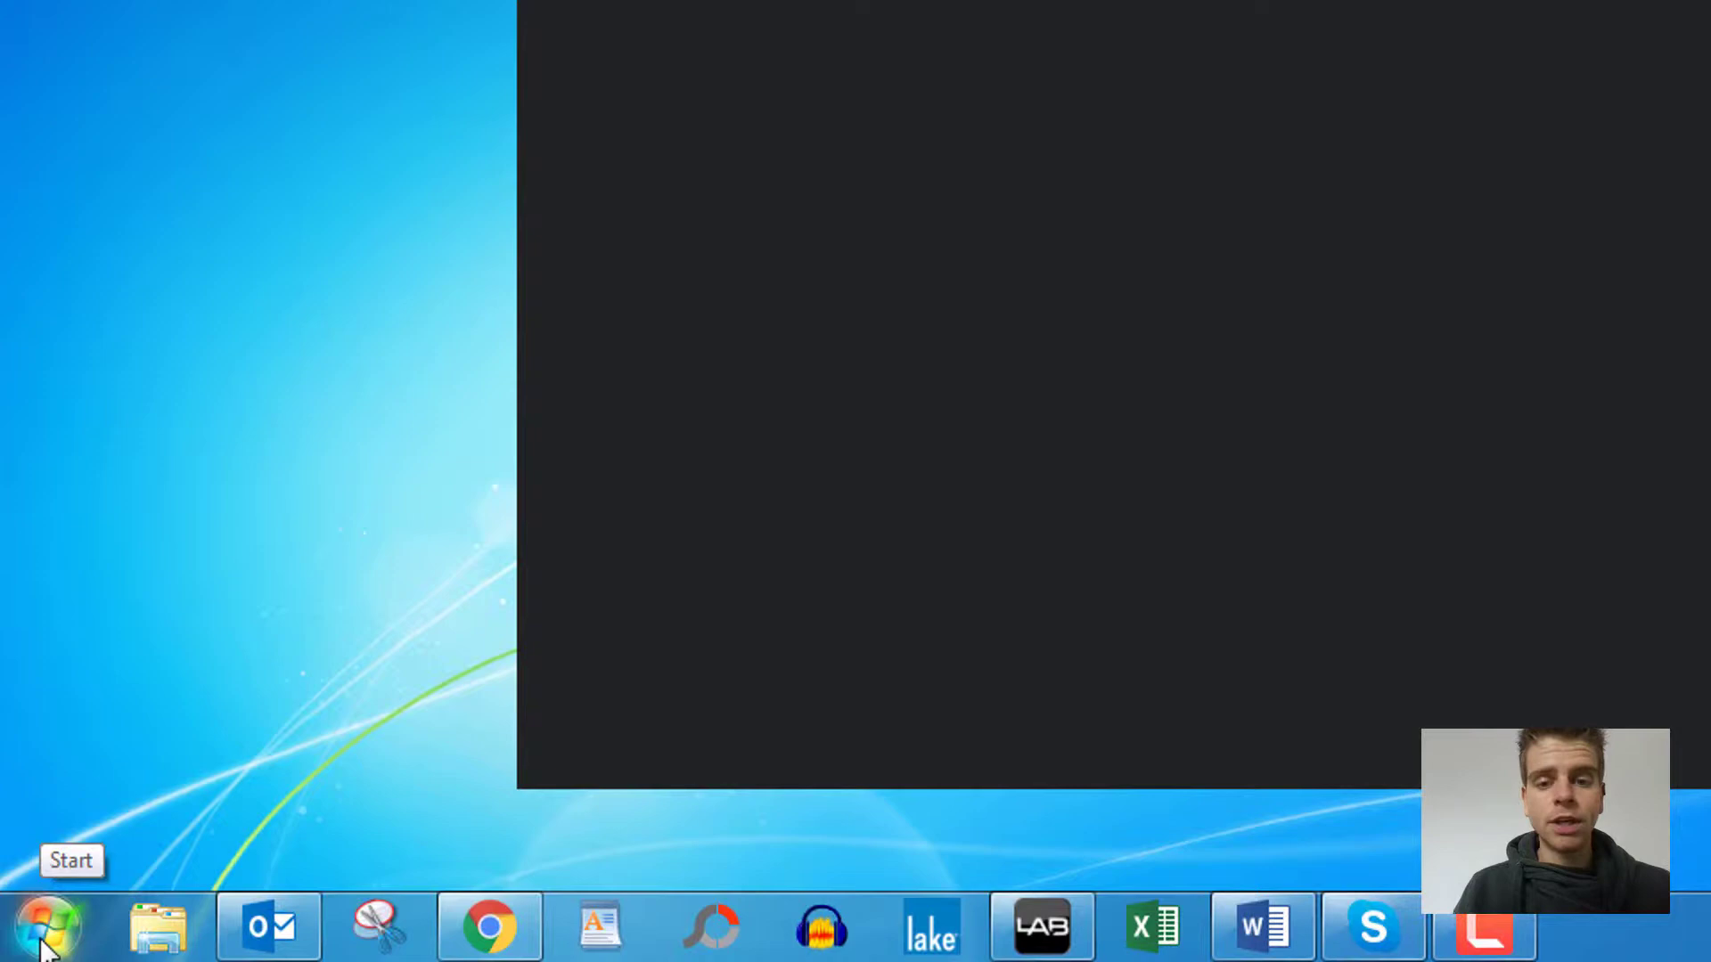
- Open Local Area Connection properties via Network and Sharing Center and select Internet Protocol Version 4 (TCP/IPv4)
left_click(44, 946)
left_click(609, 265)
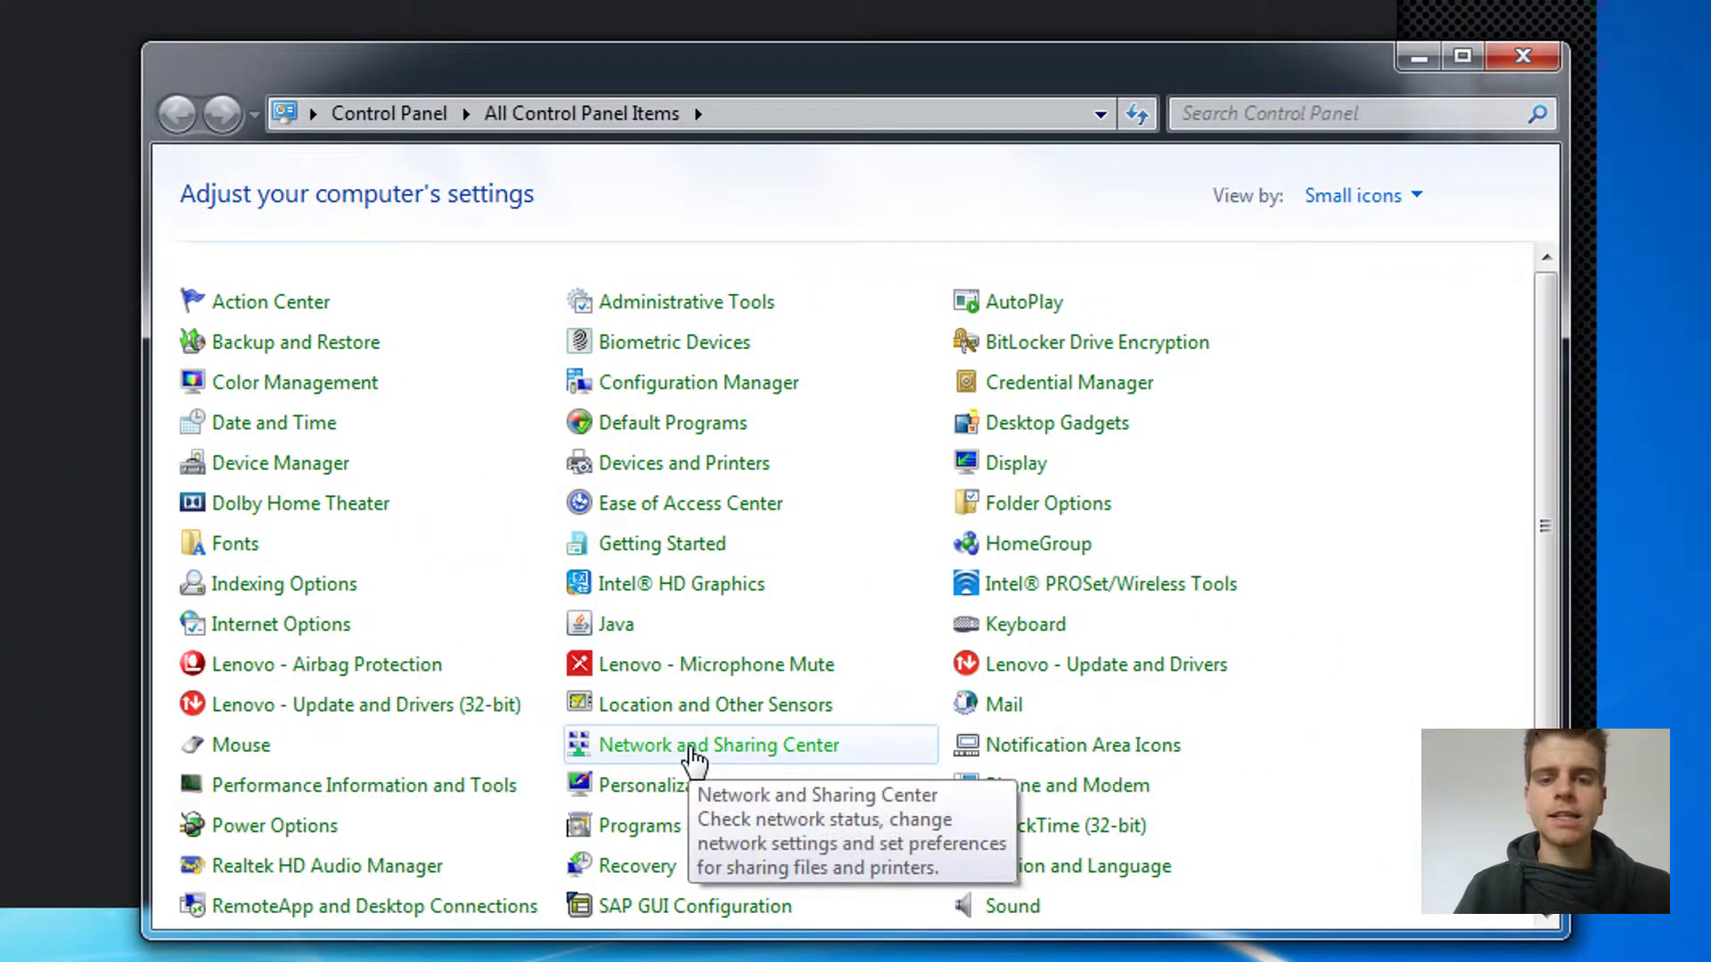
left_click(692, 753)
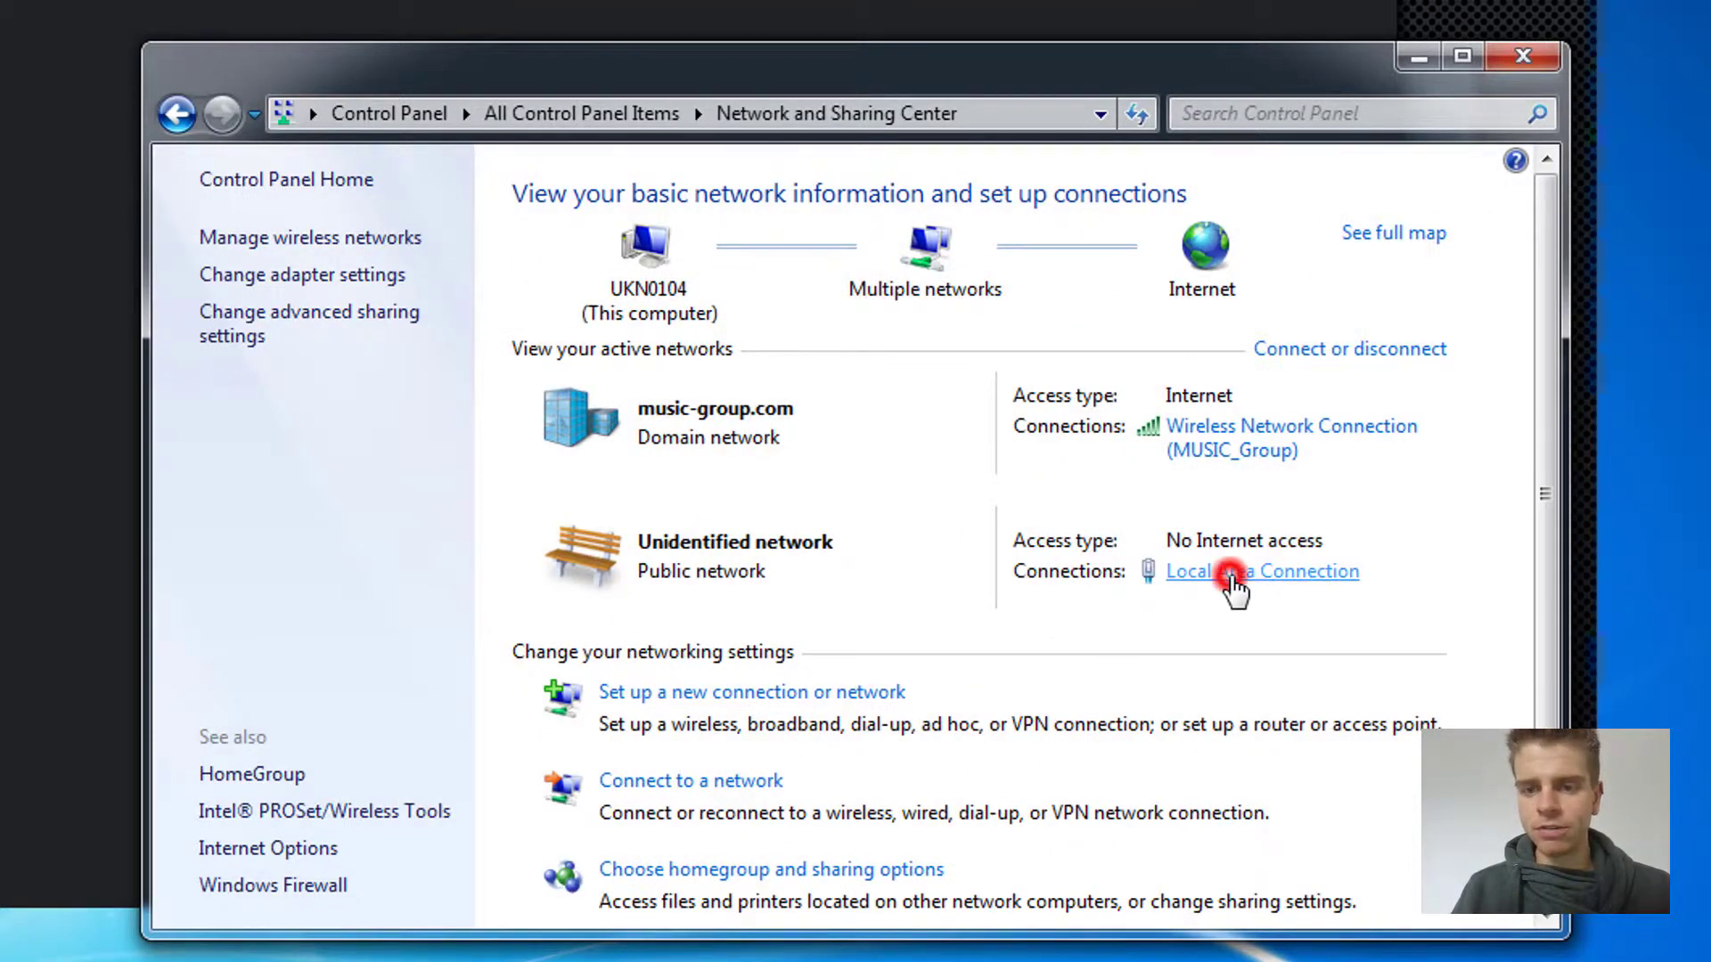
left_click(1234, 580)
left_click(544, 590)
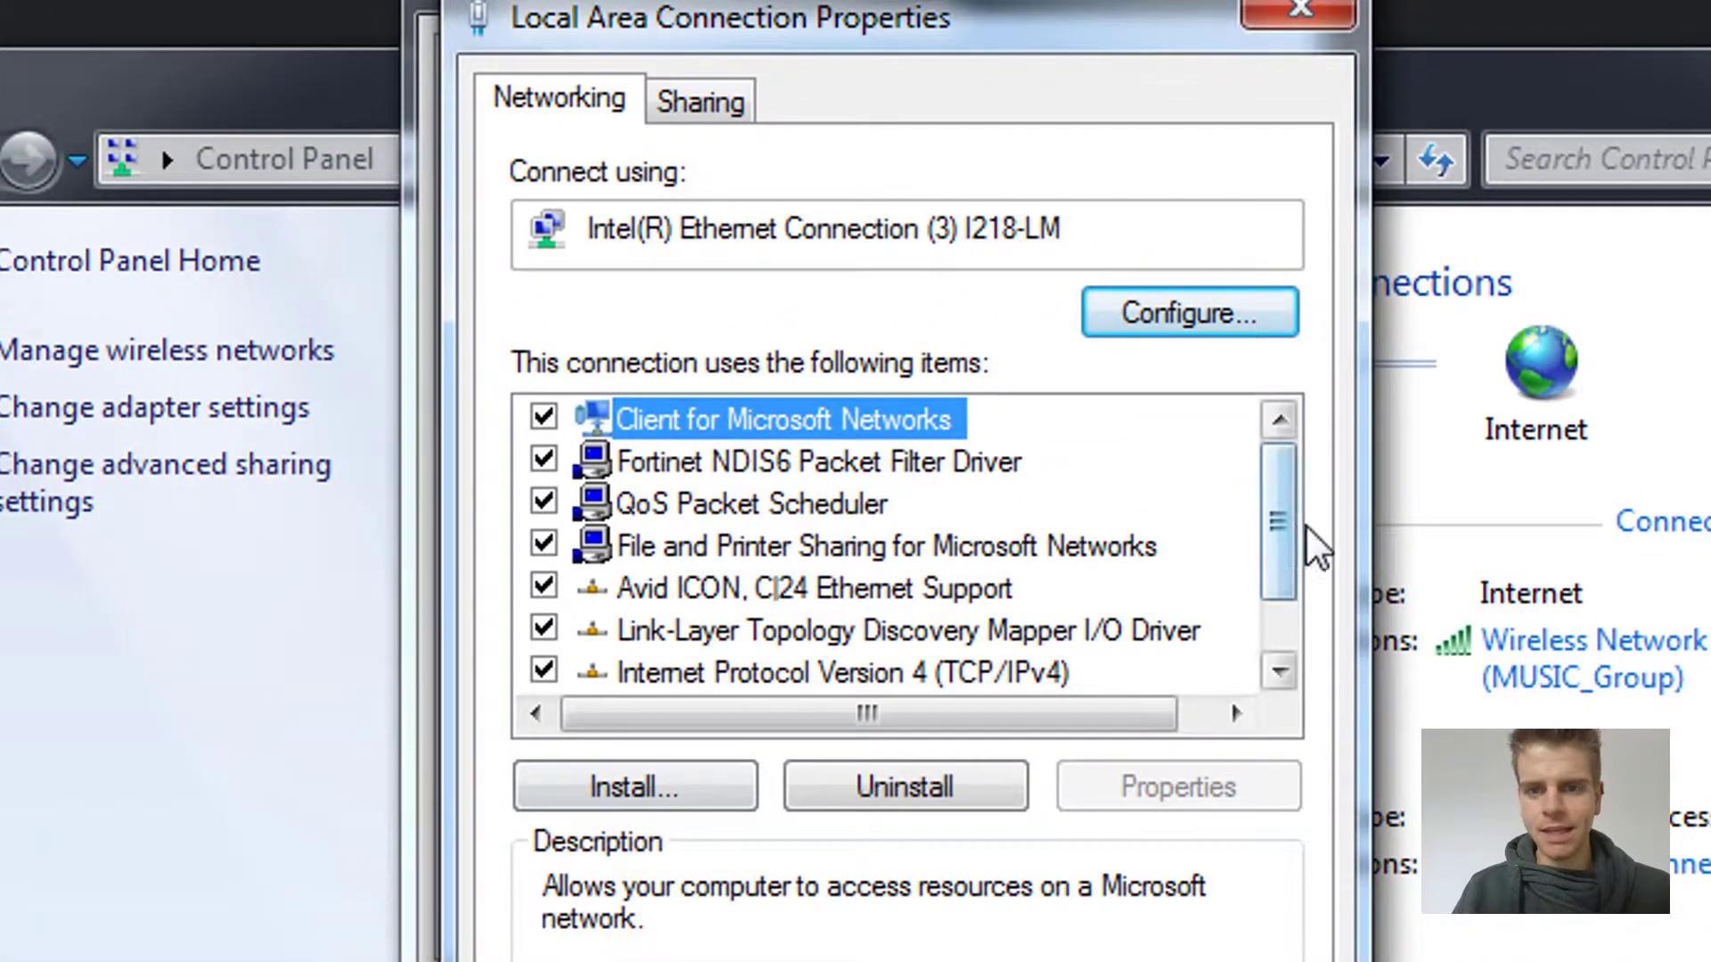
left_click(1284, 532)
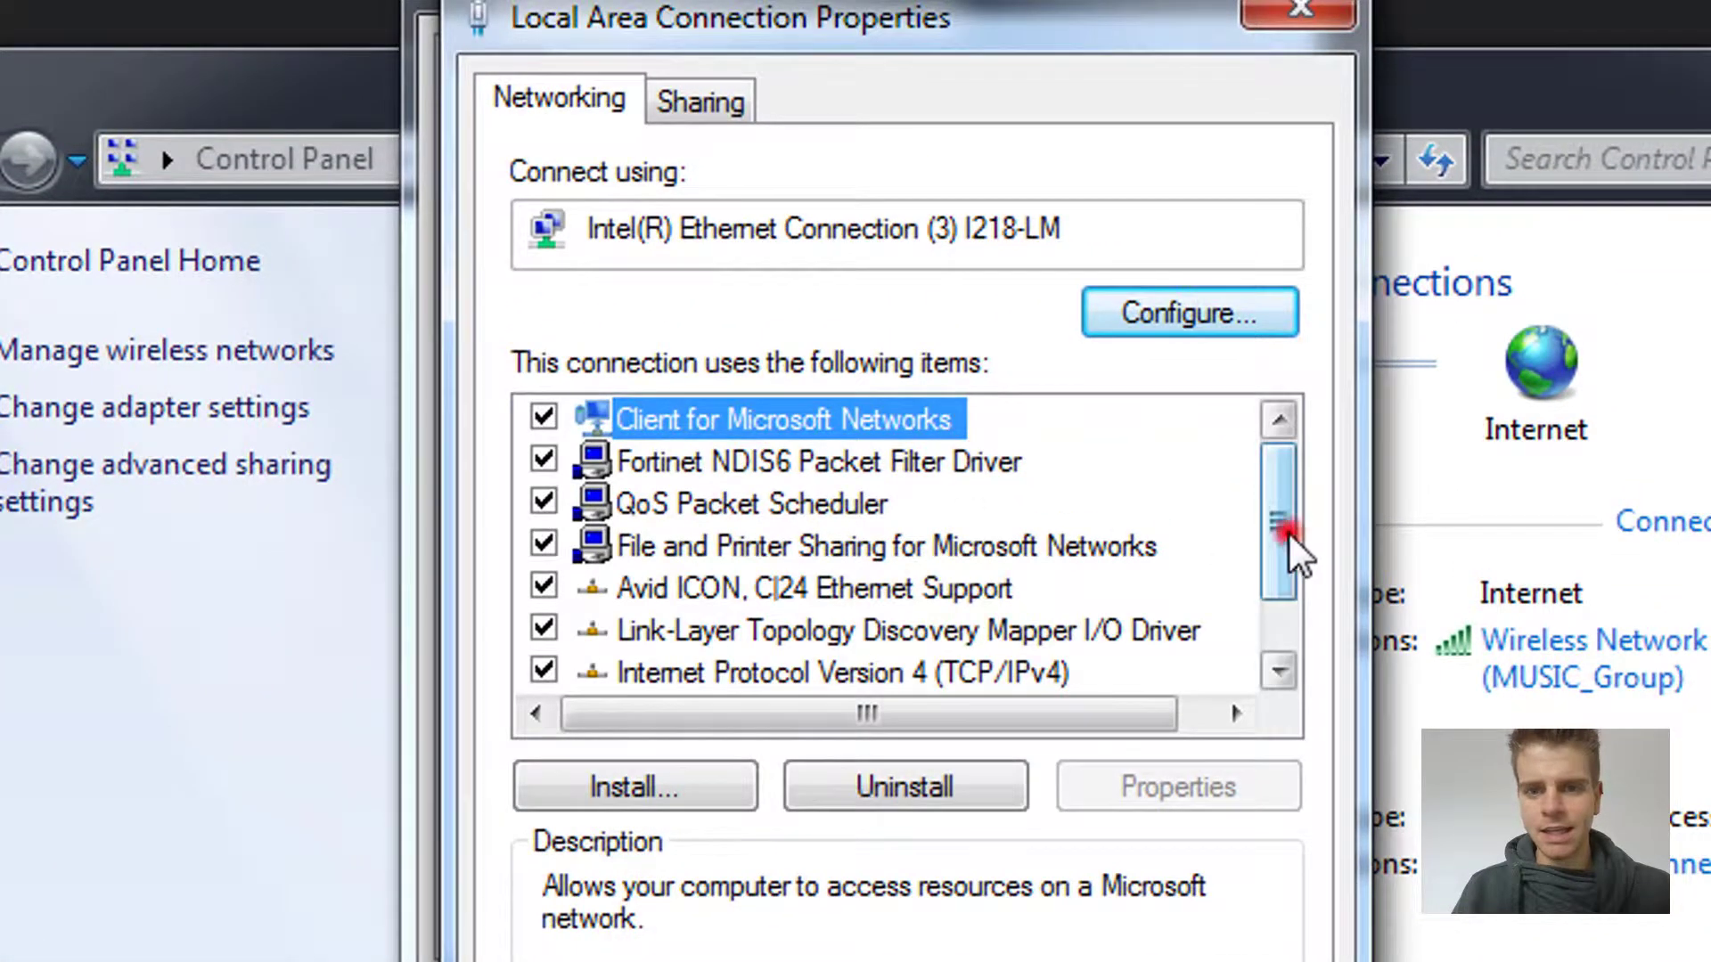
left_click_drag(1288, 533, 1279, 590)
left_click(1051, 581)
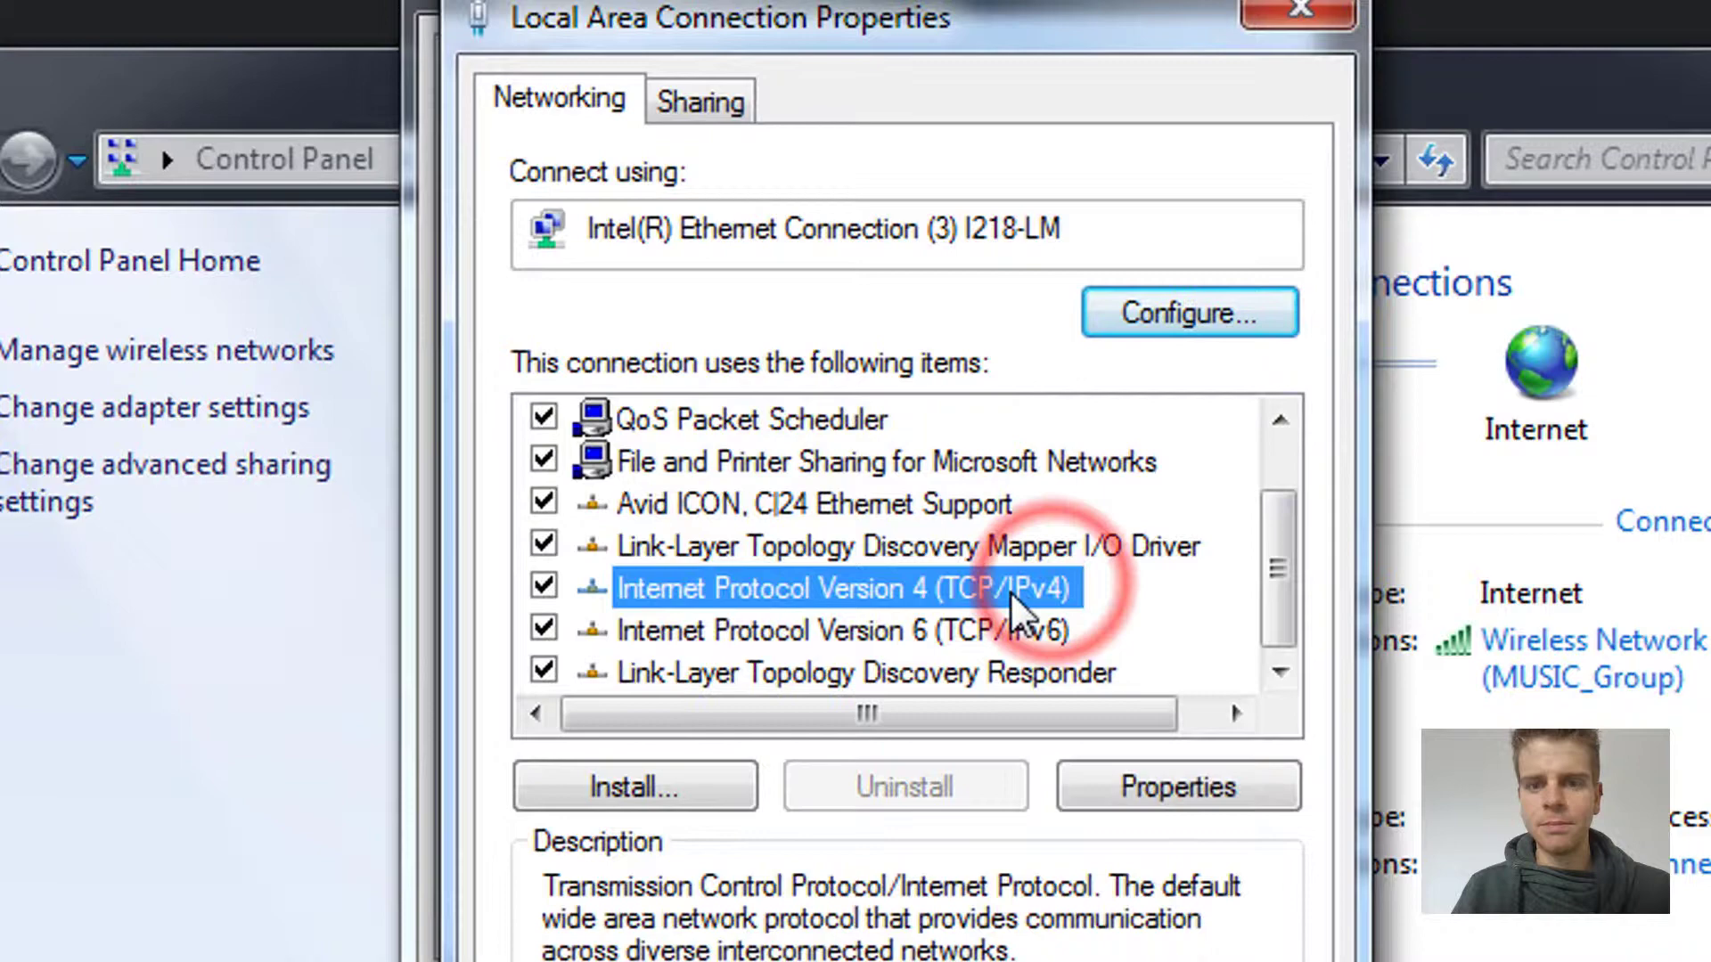
- Change the TCP/IPv4 address to static 169.254.12.125 with subnet mask 255.255.255.0
left_click(1157, 791)
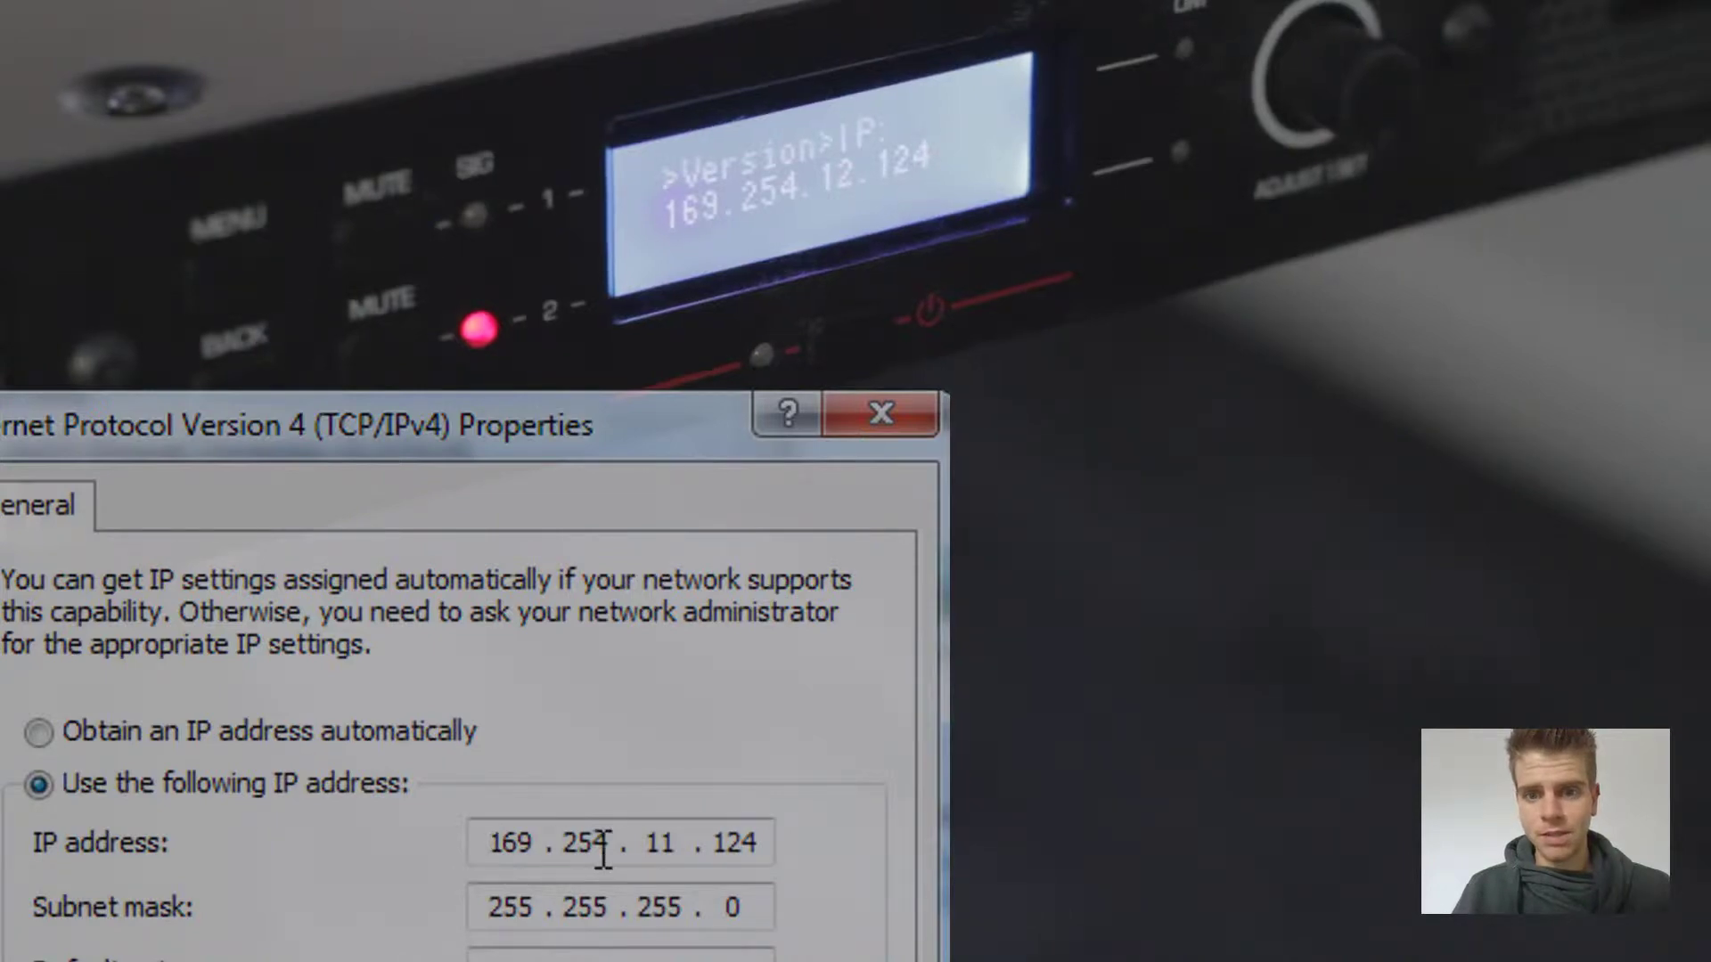
double_click(654, 843)
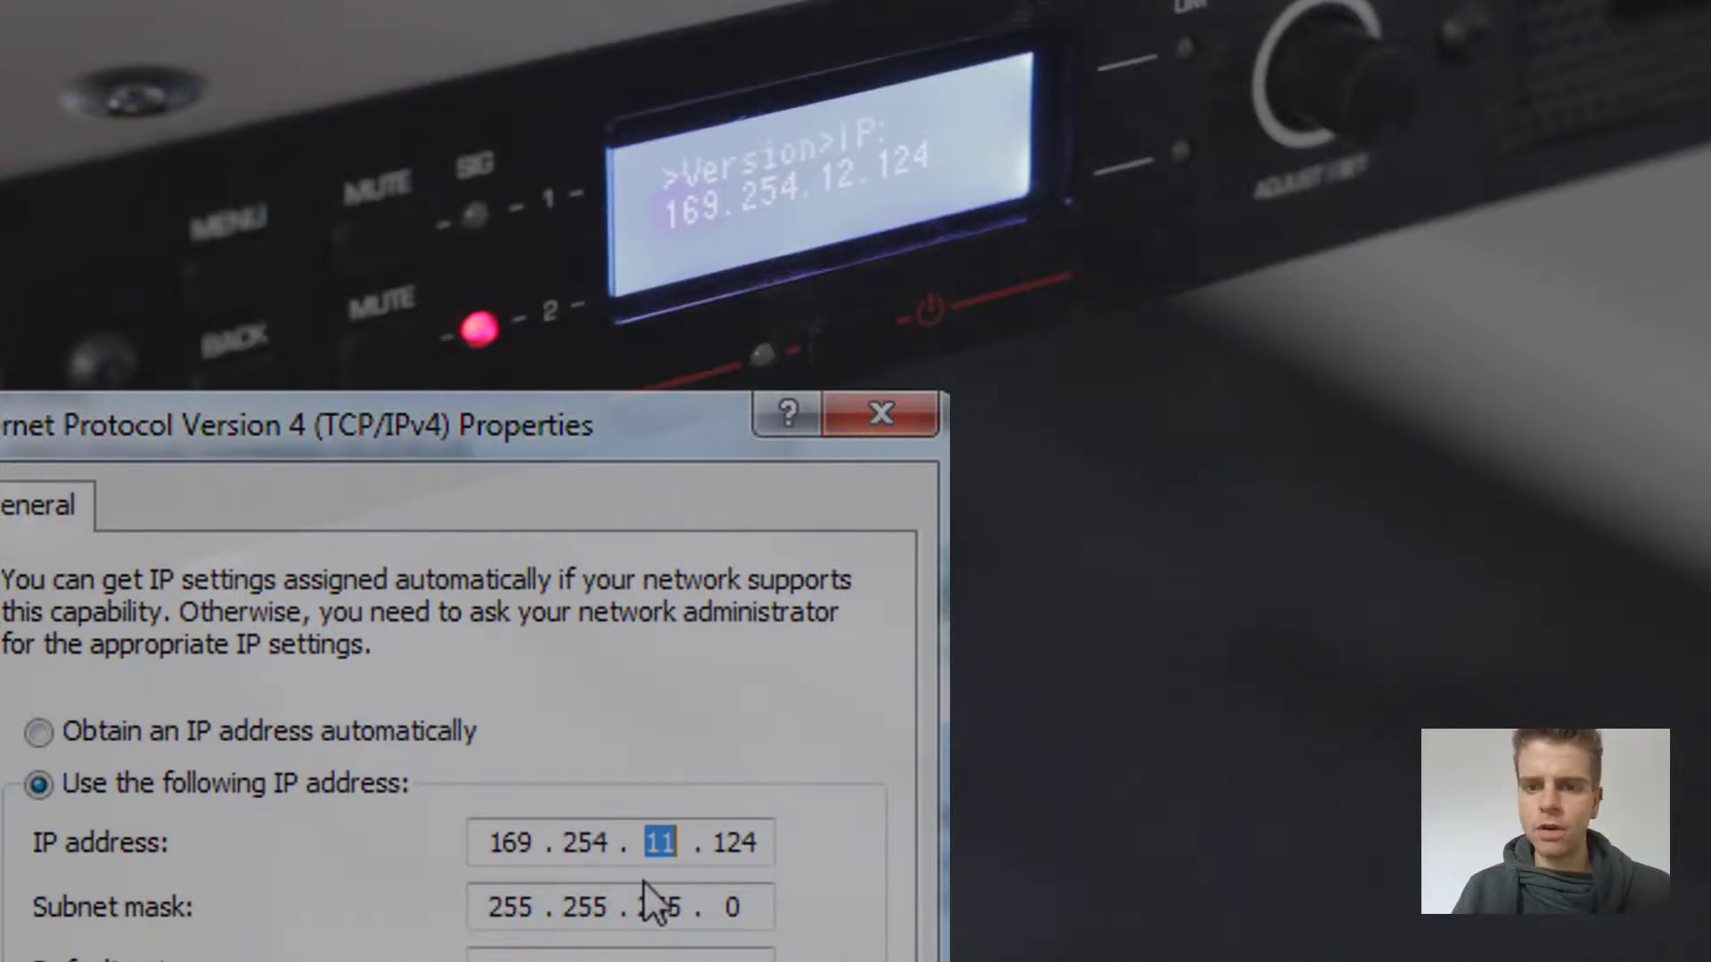
type("12")
double_click(737, 847)
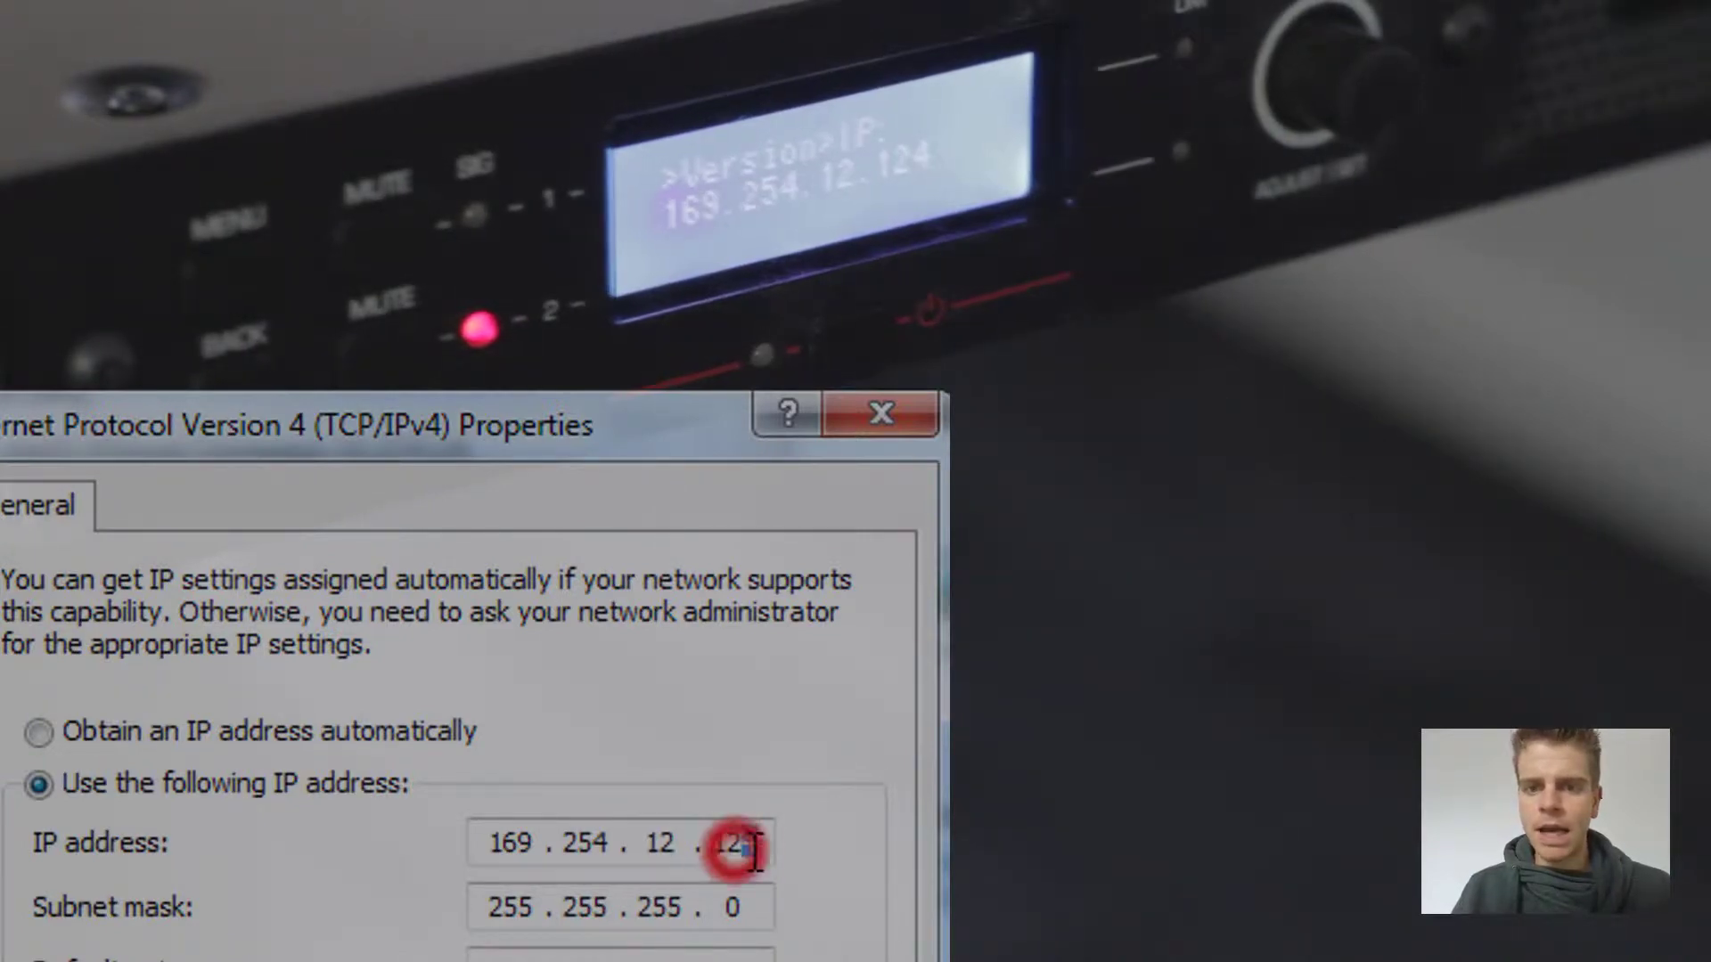
type("125")
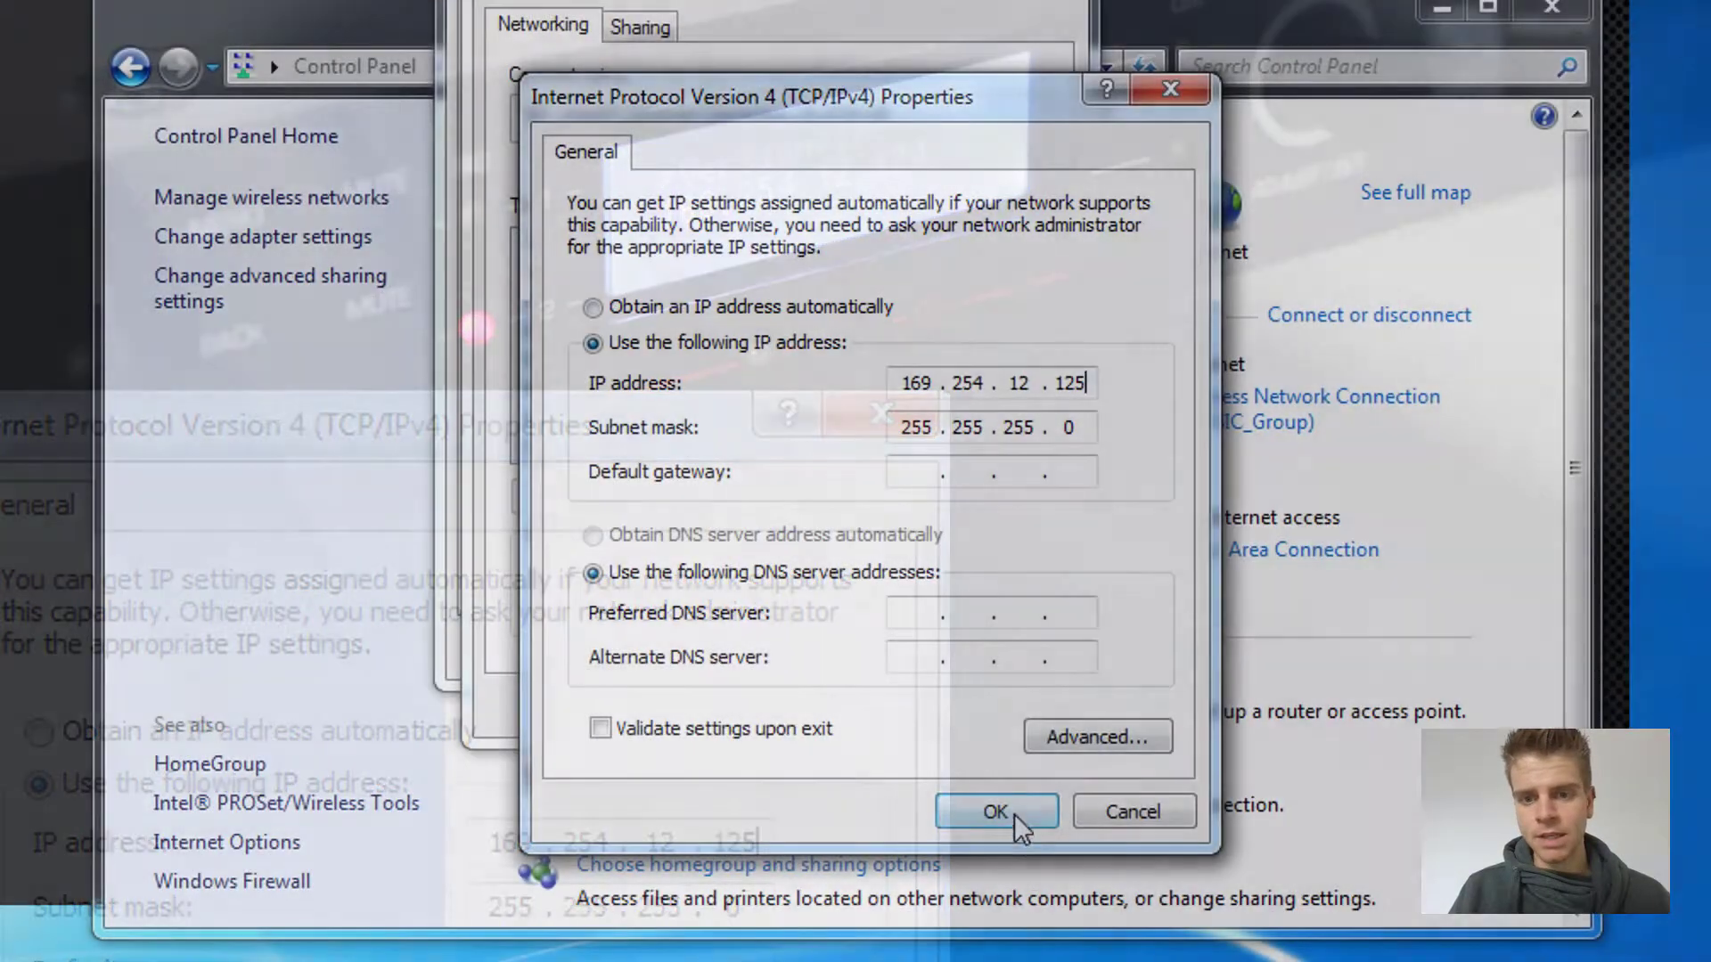
- Confirm the new IPv4 settings and close the adapter properties and connection status windows
left_click(1014, 811)
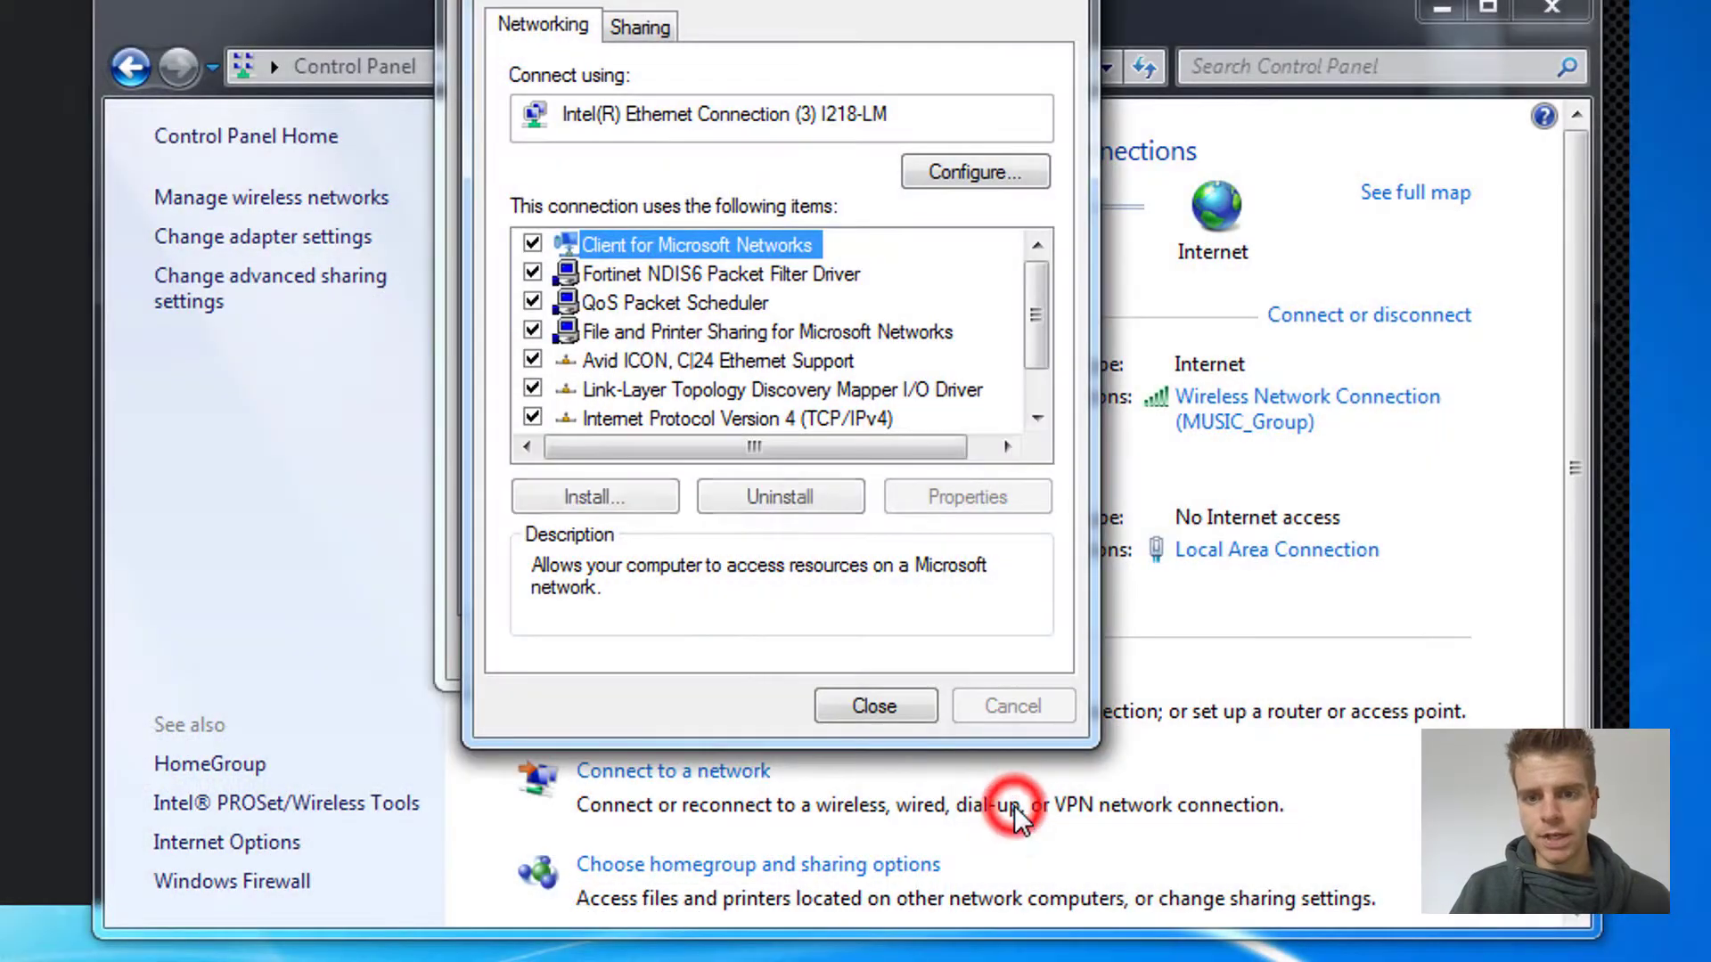
left_click(900, 703)
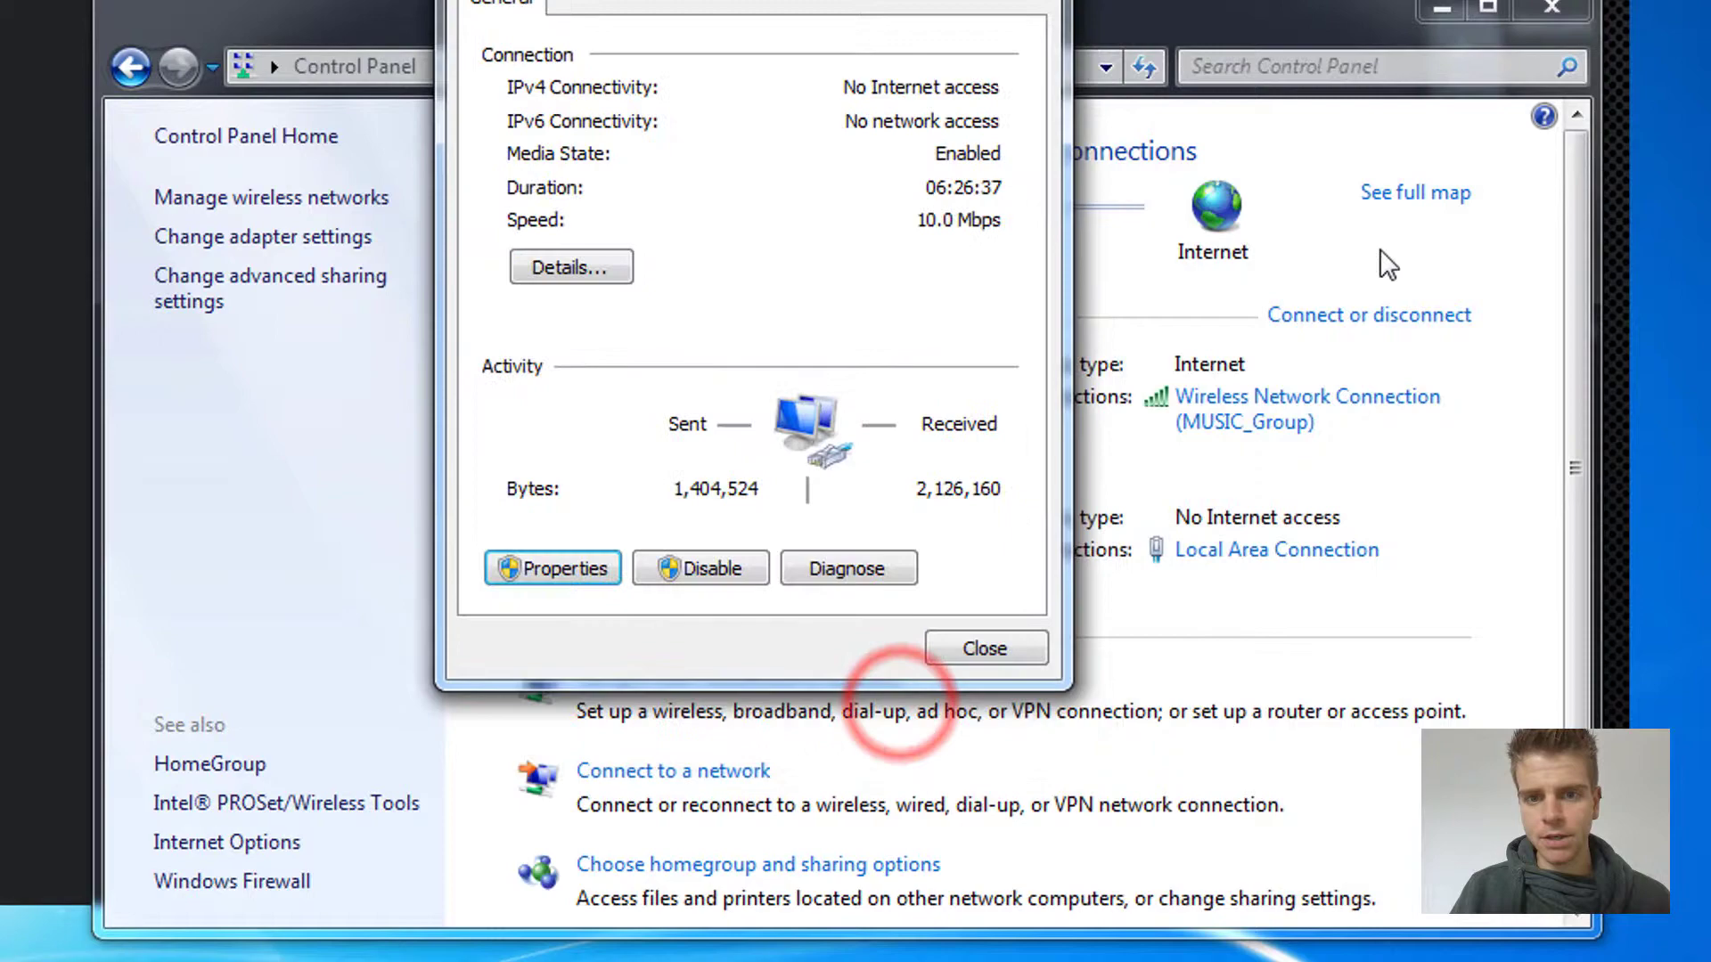
left_click(1012, 650)
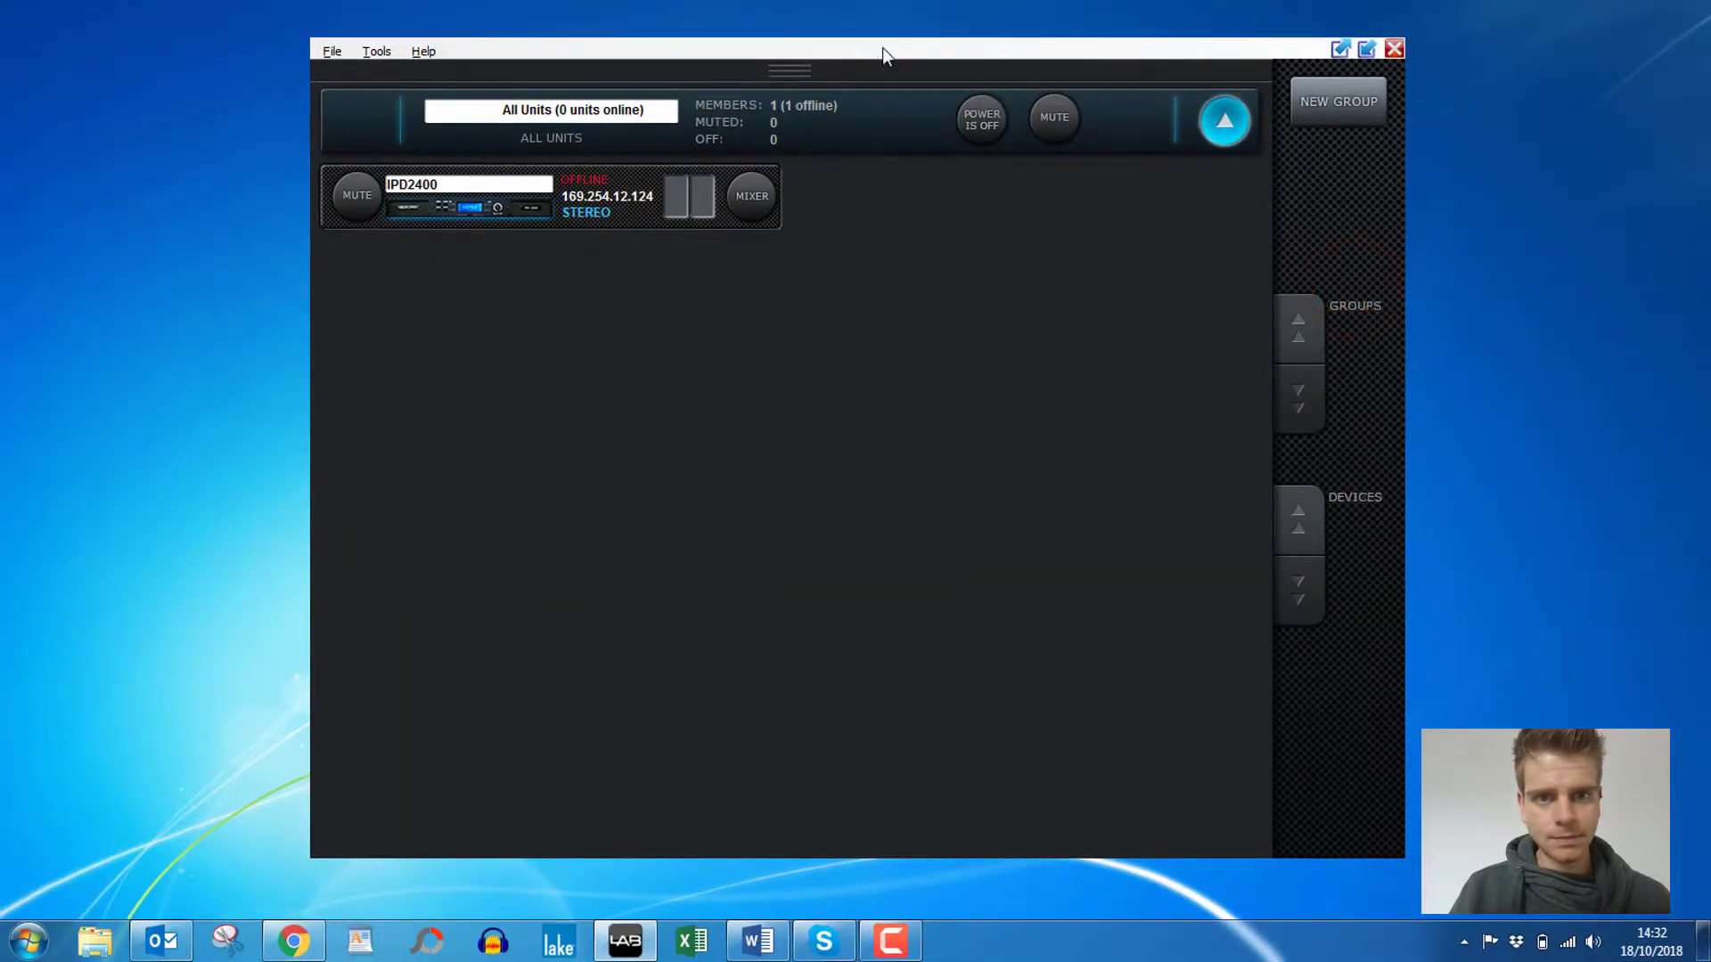
left_click_drag(883, 49, 890, 46)
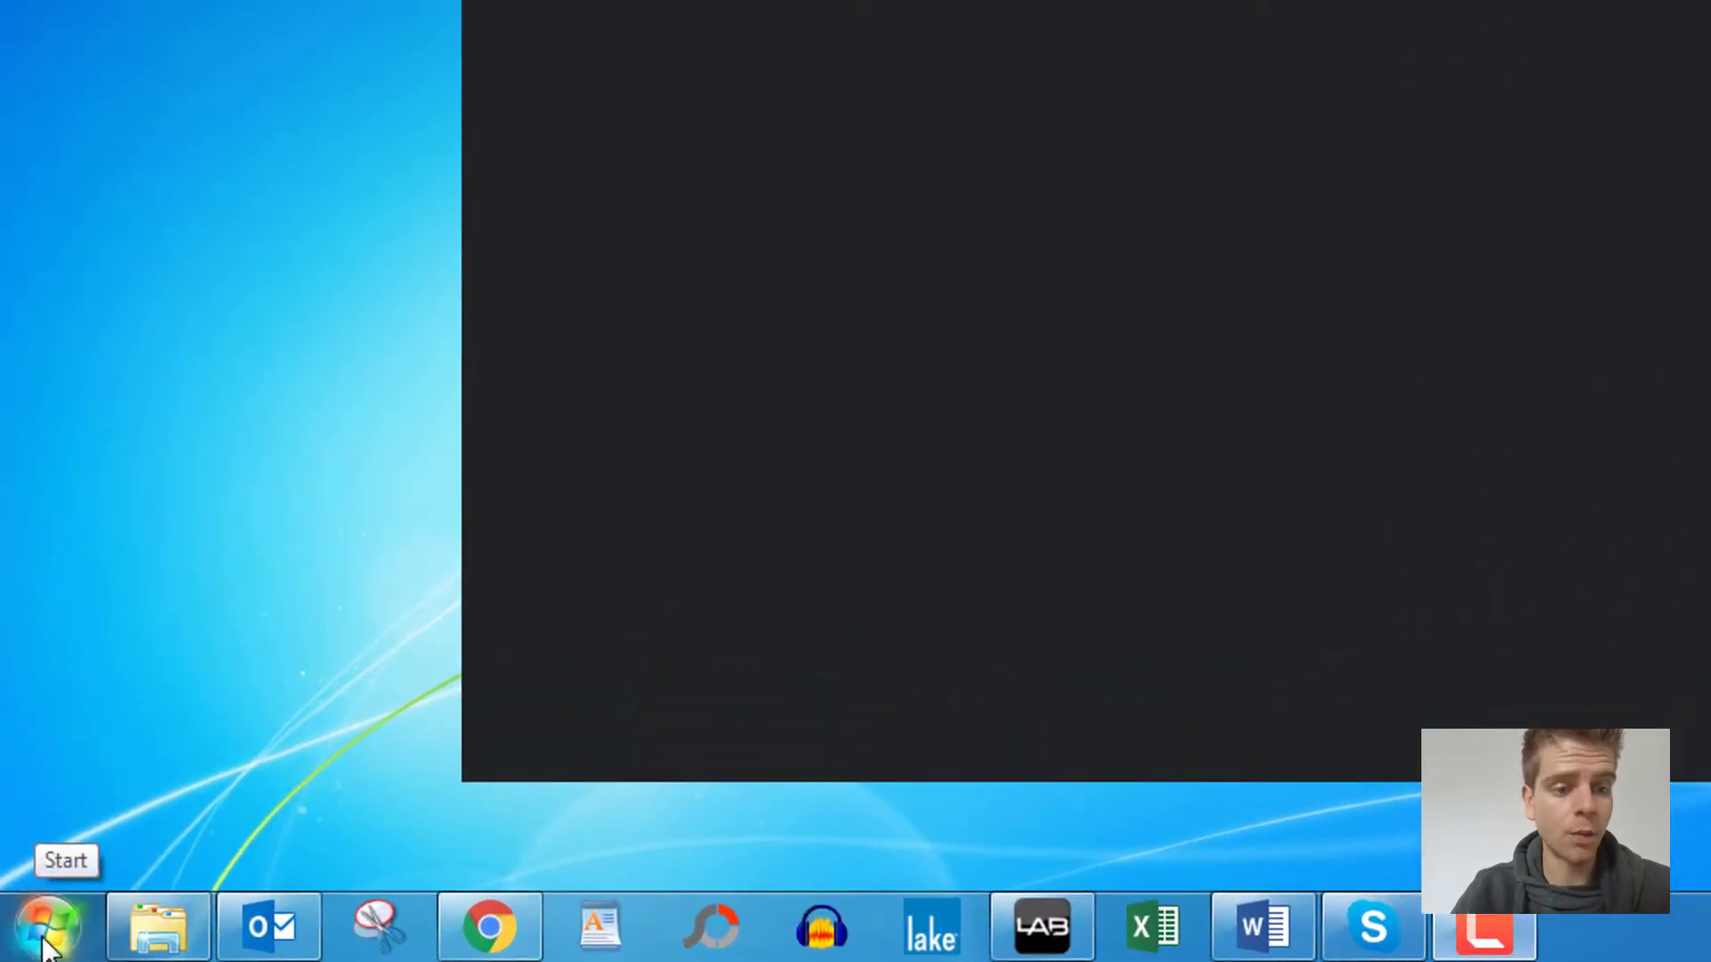
- Open Windows Firewall from Control Panel and show the list of allowed programs
left_click(44, 943)
left_click(577, 268)
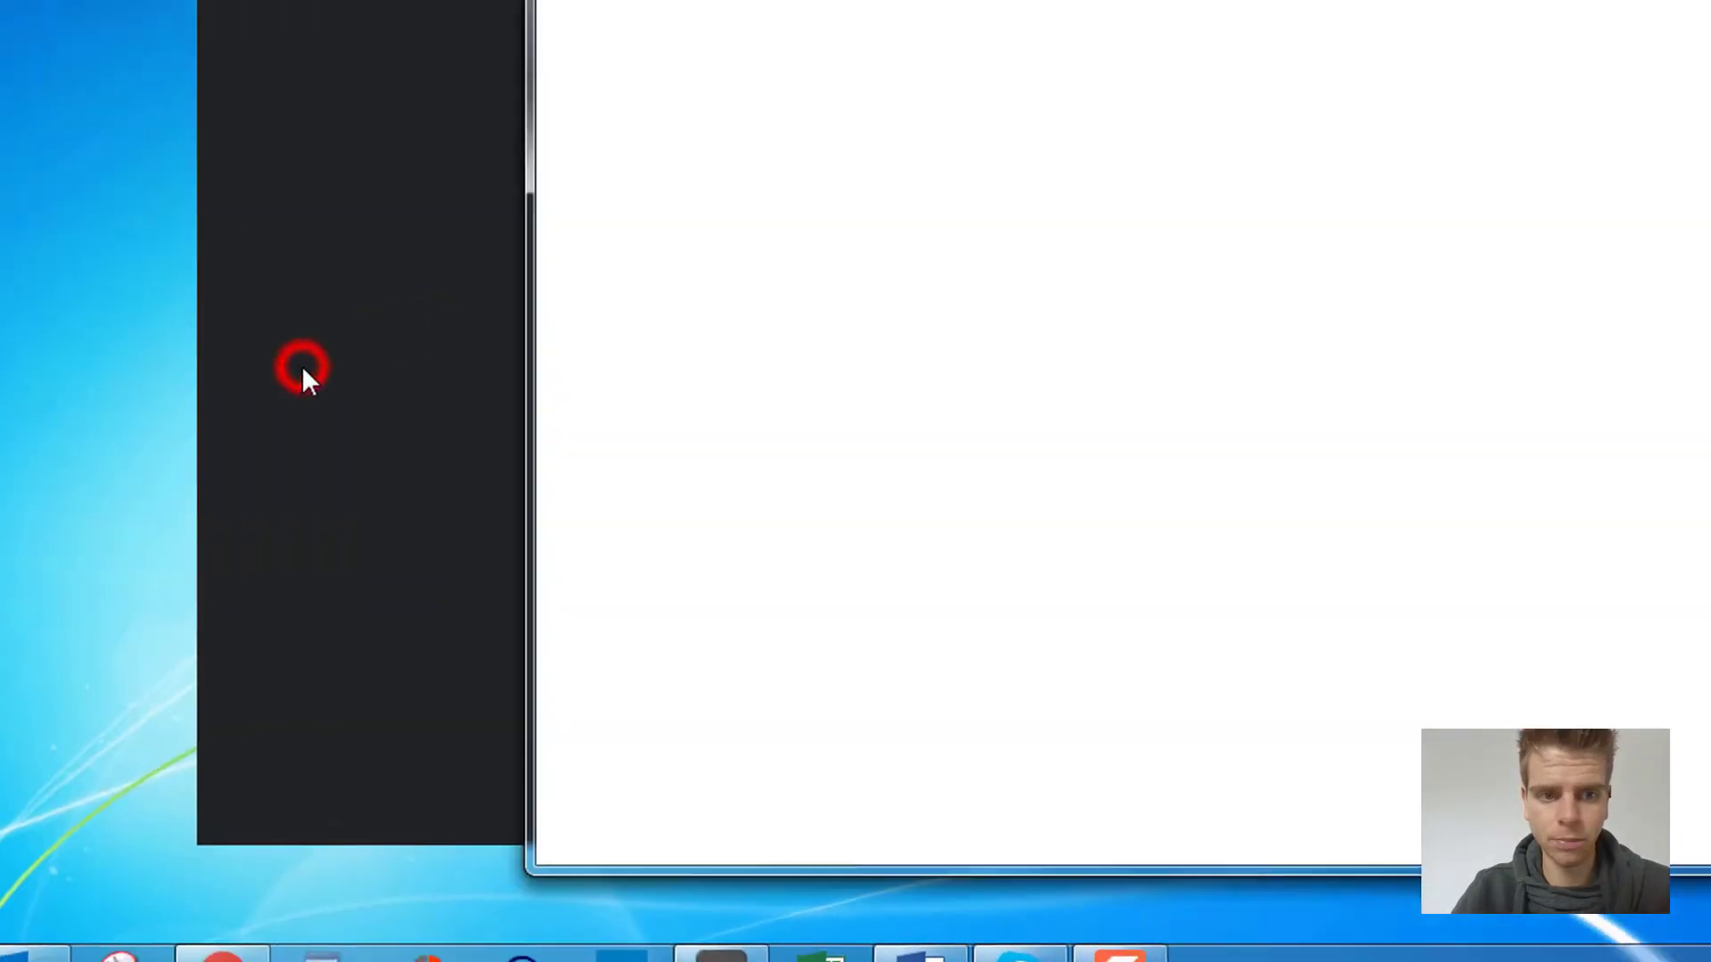
scroll(758, 687, "down", 1)
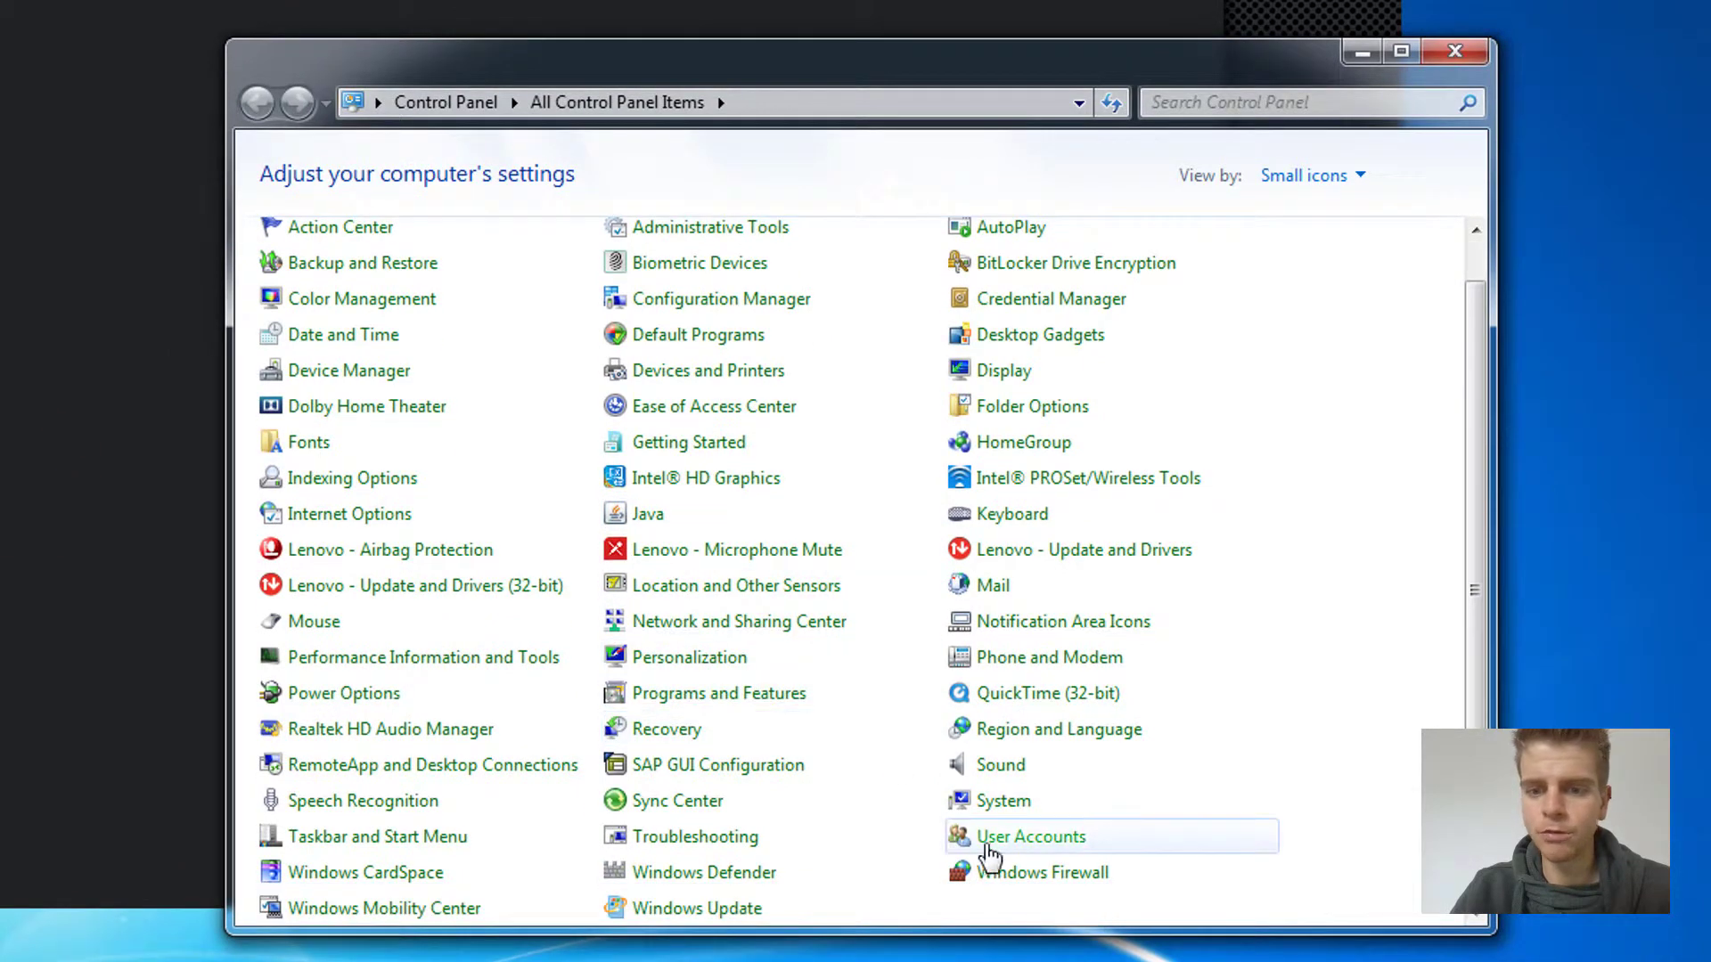
left_click(999, 877)
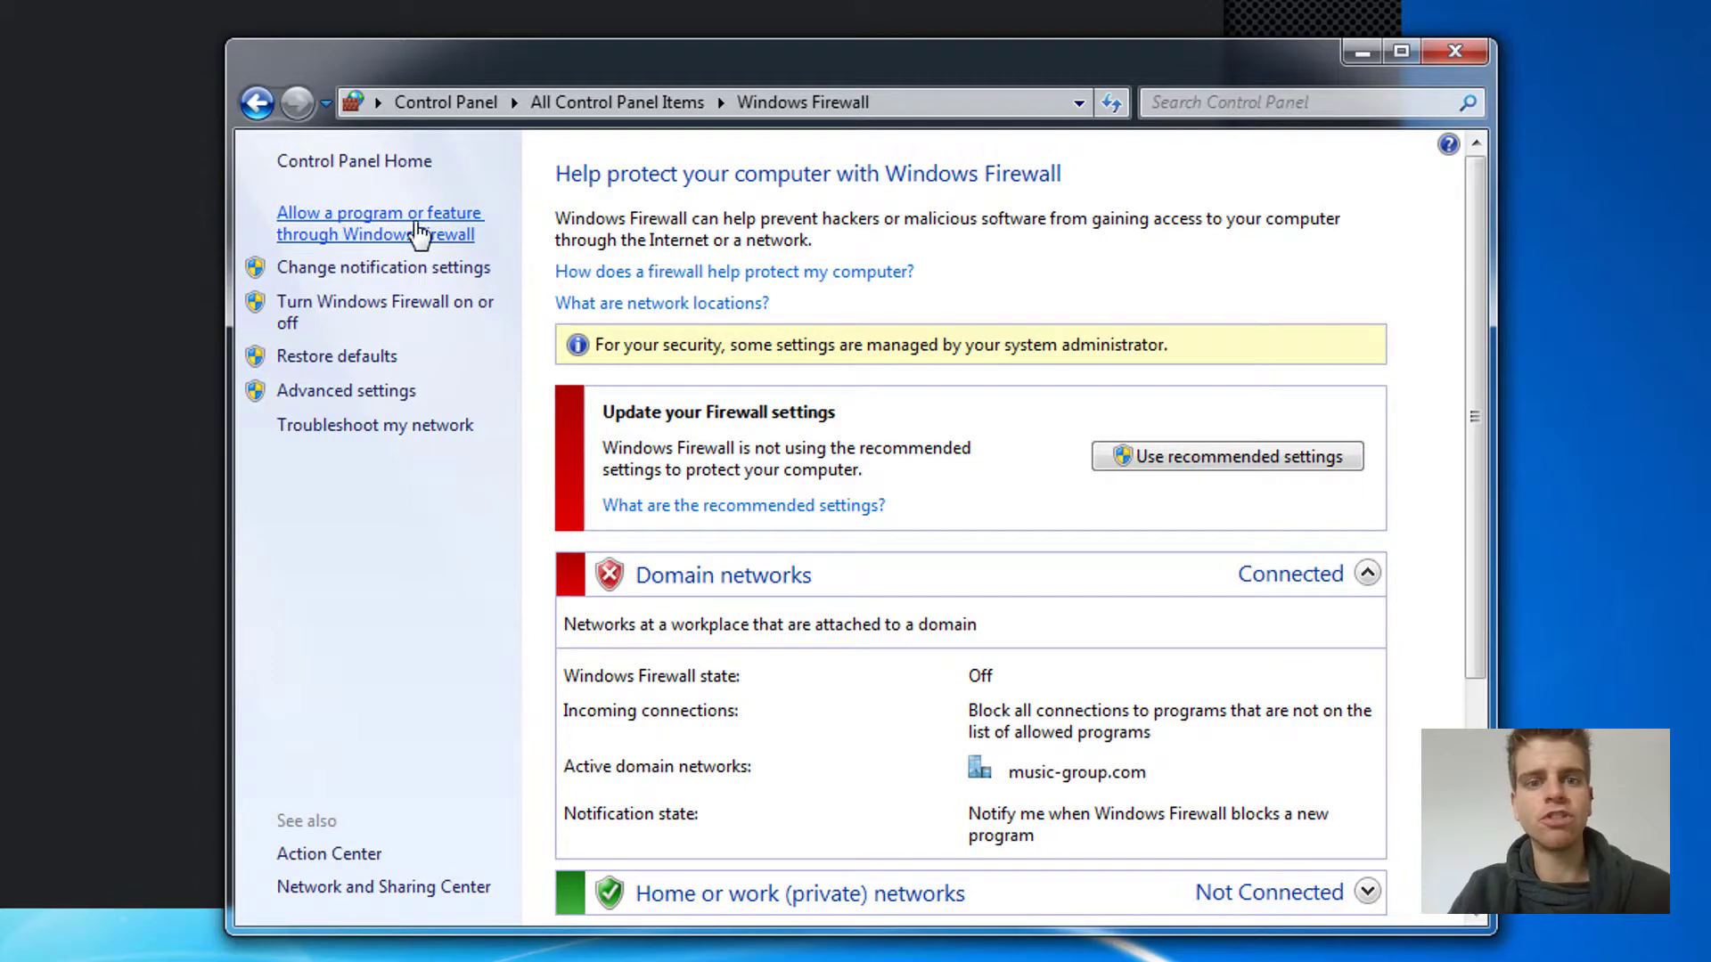
left_click(424, 235)
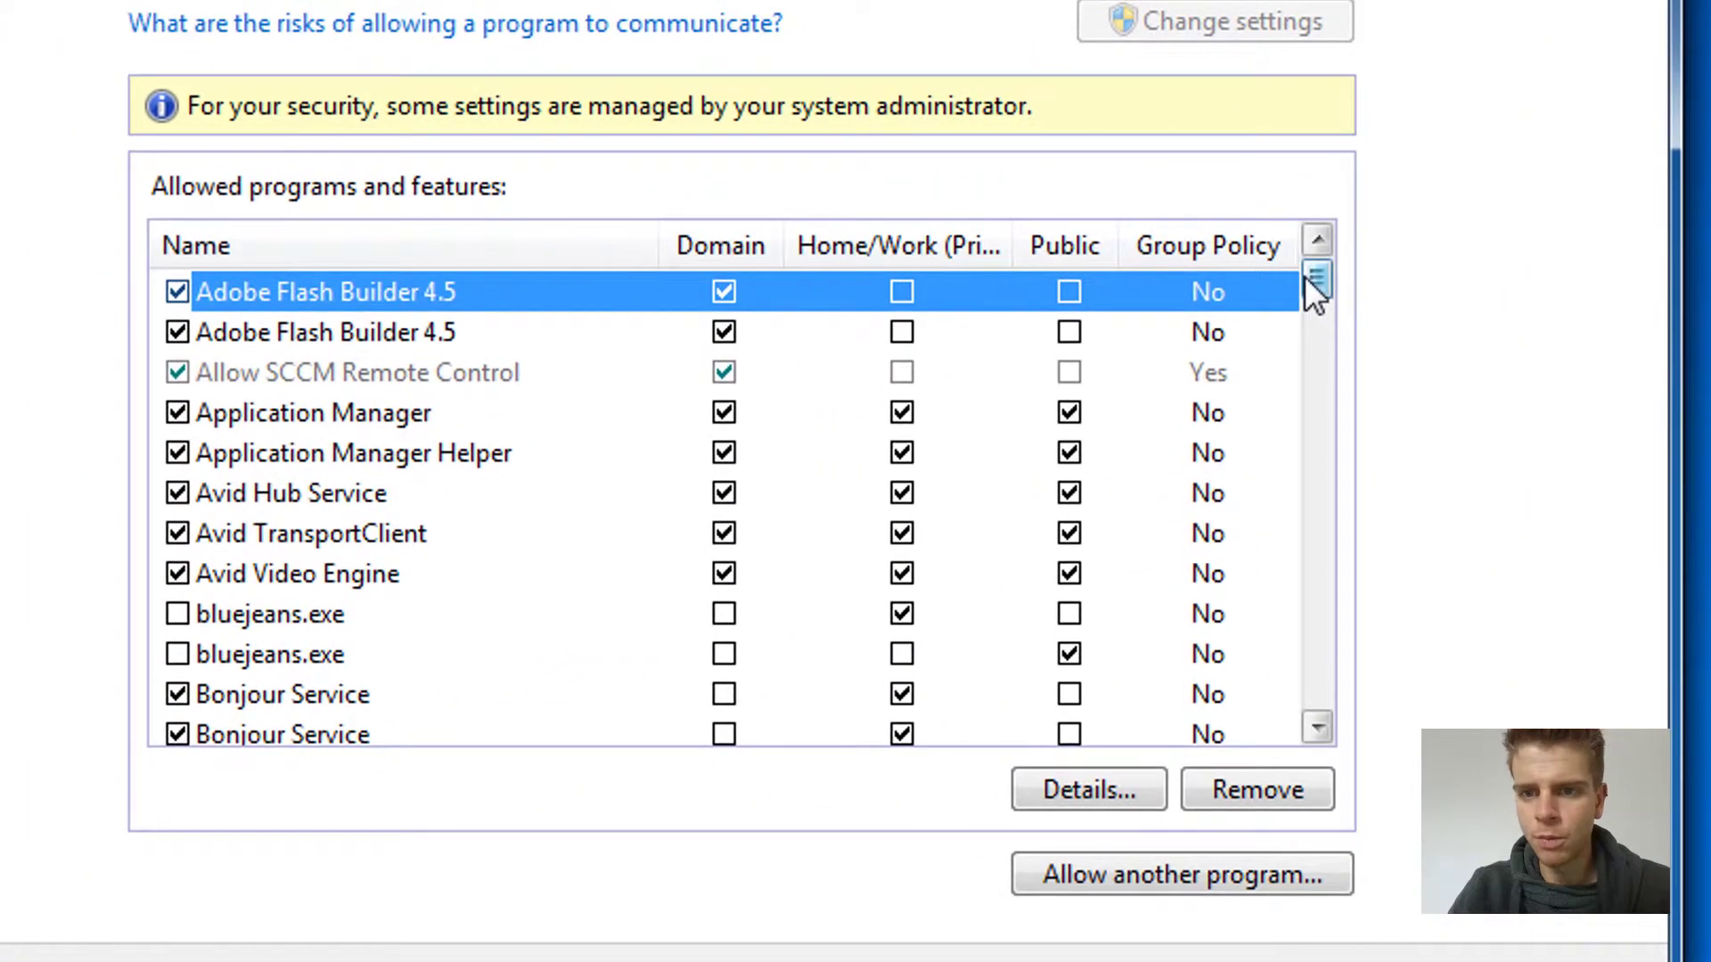
- Allow IntelliDrive Controller on Domain, Home/Work and Public networks and confirm with OK
left_click_drag(1306, 280, 1310, 440)
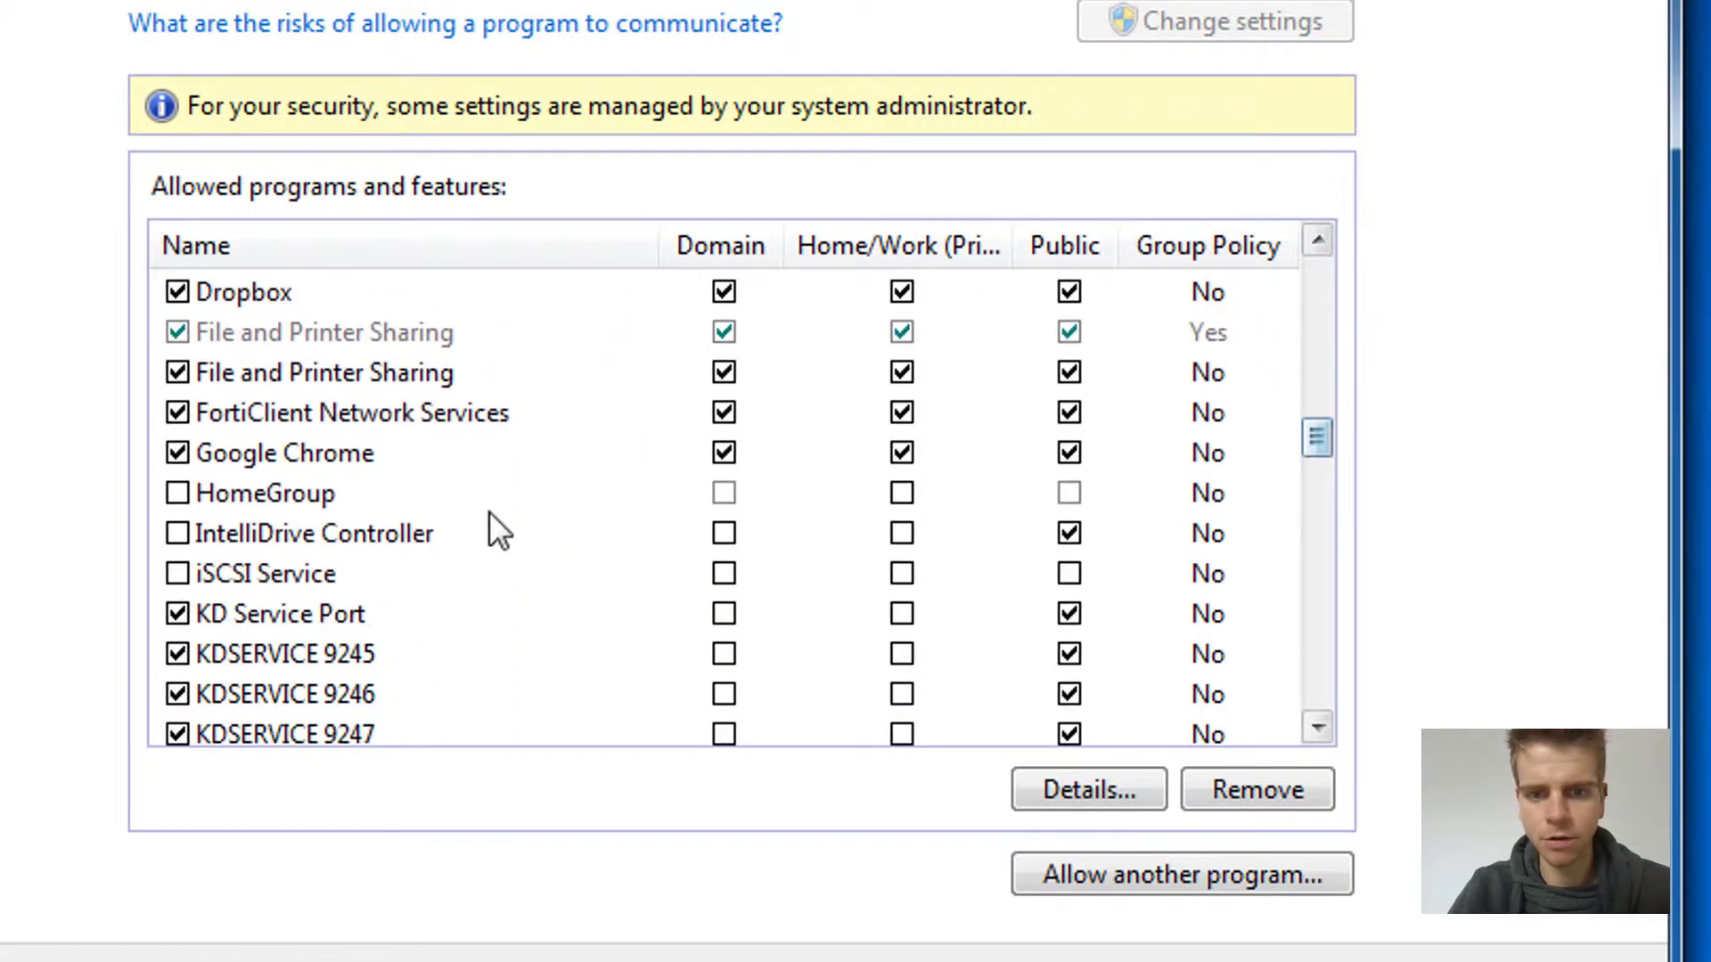
left_click(417, 534)
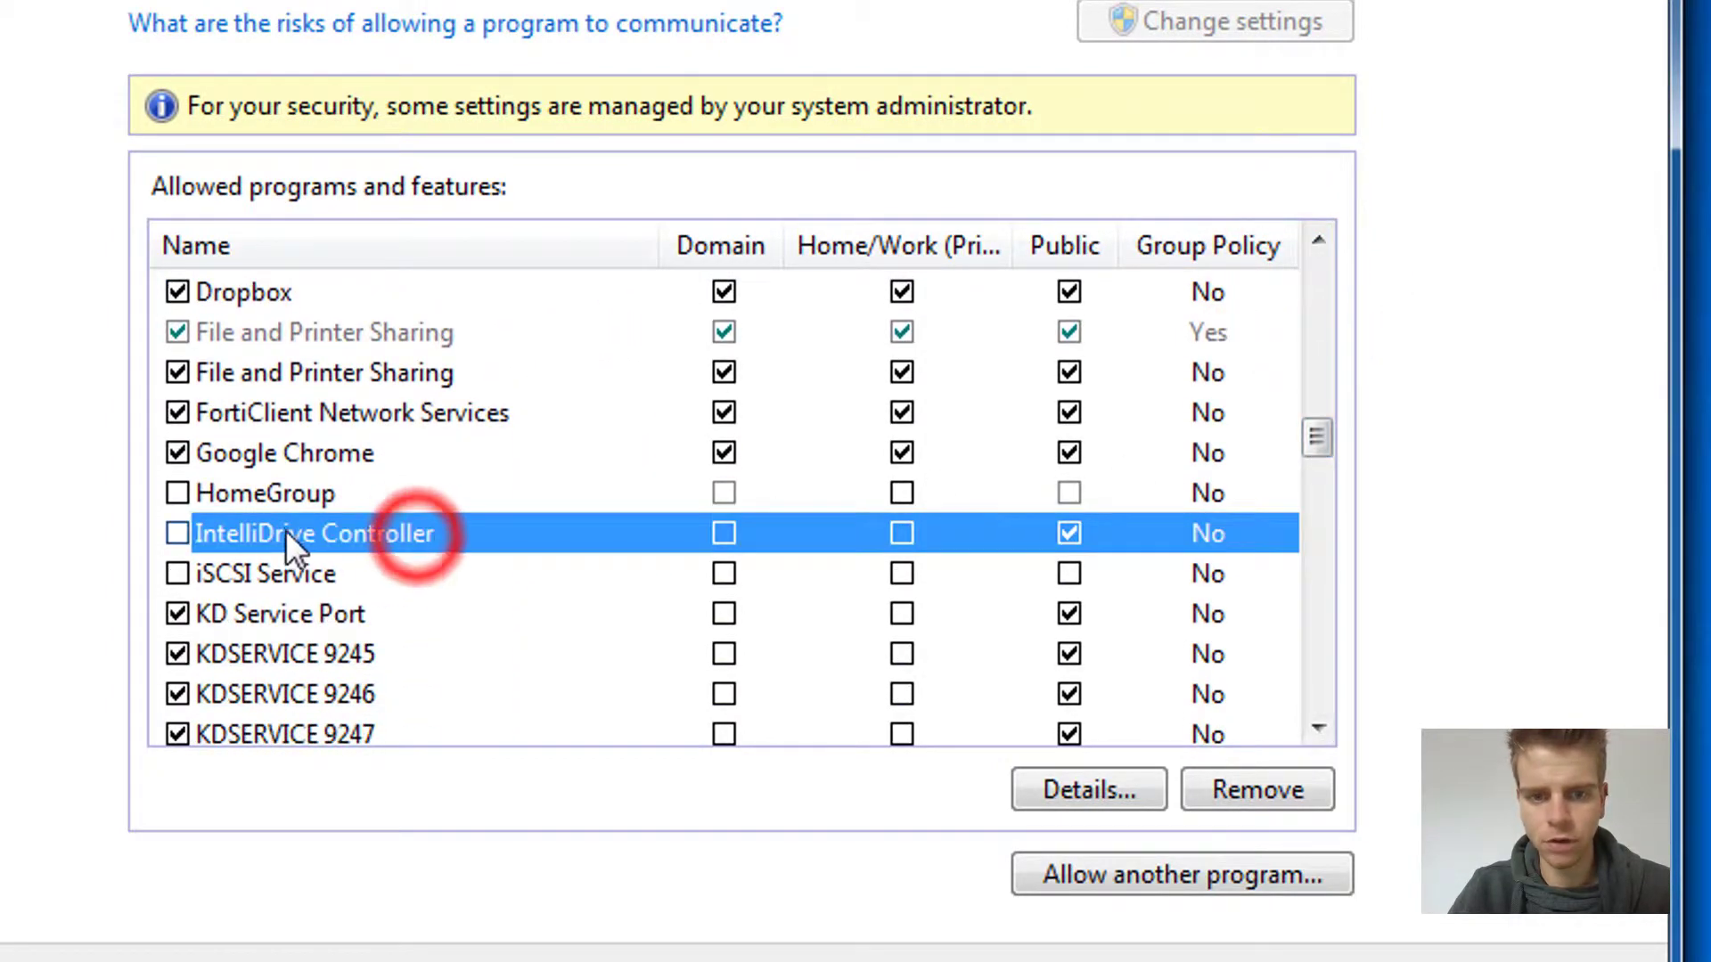
left_click(178, 532)
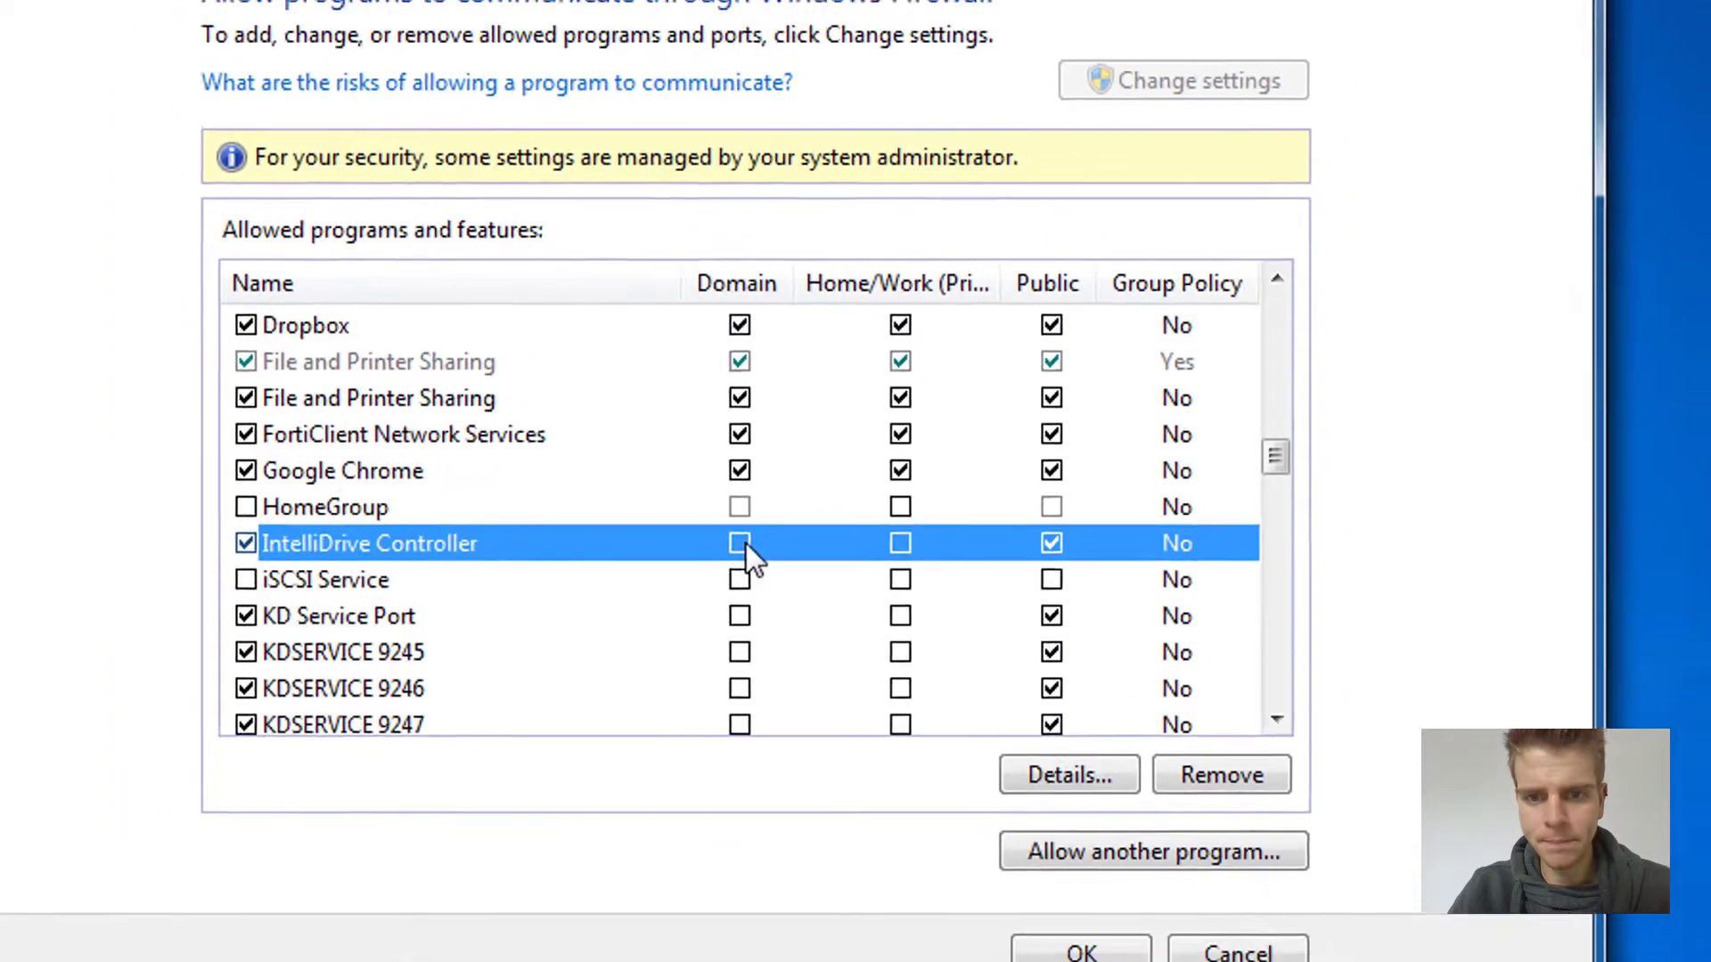
left_click(725, 534)
left_click(896, 566)
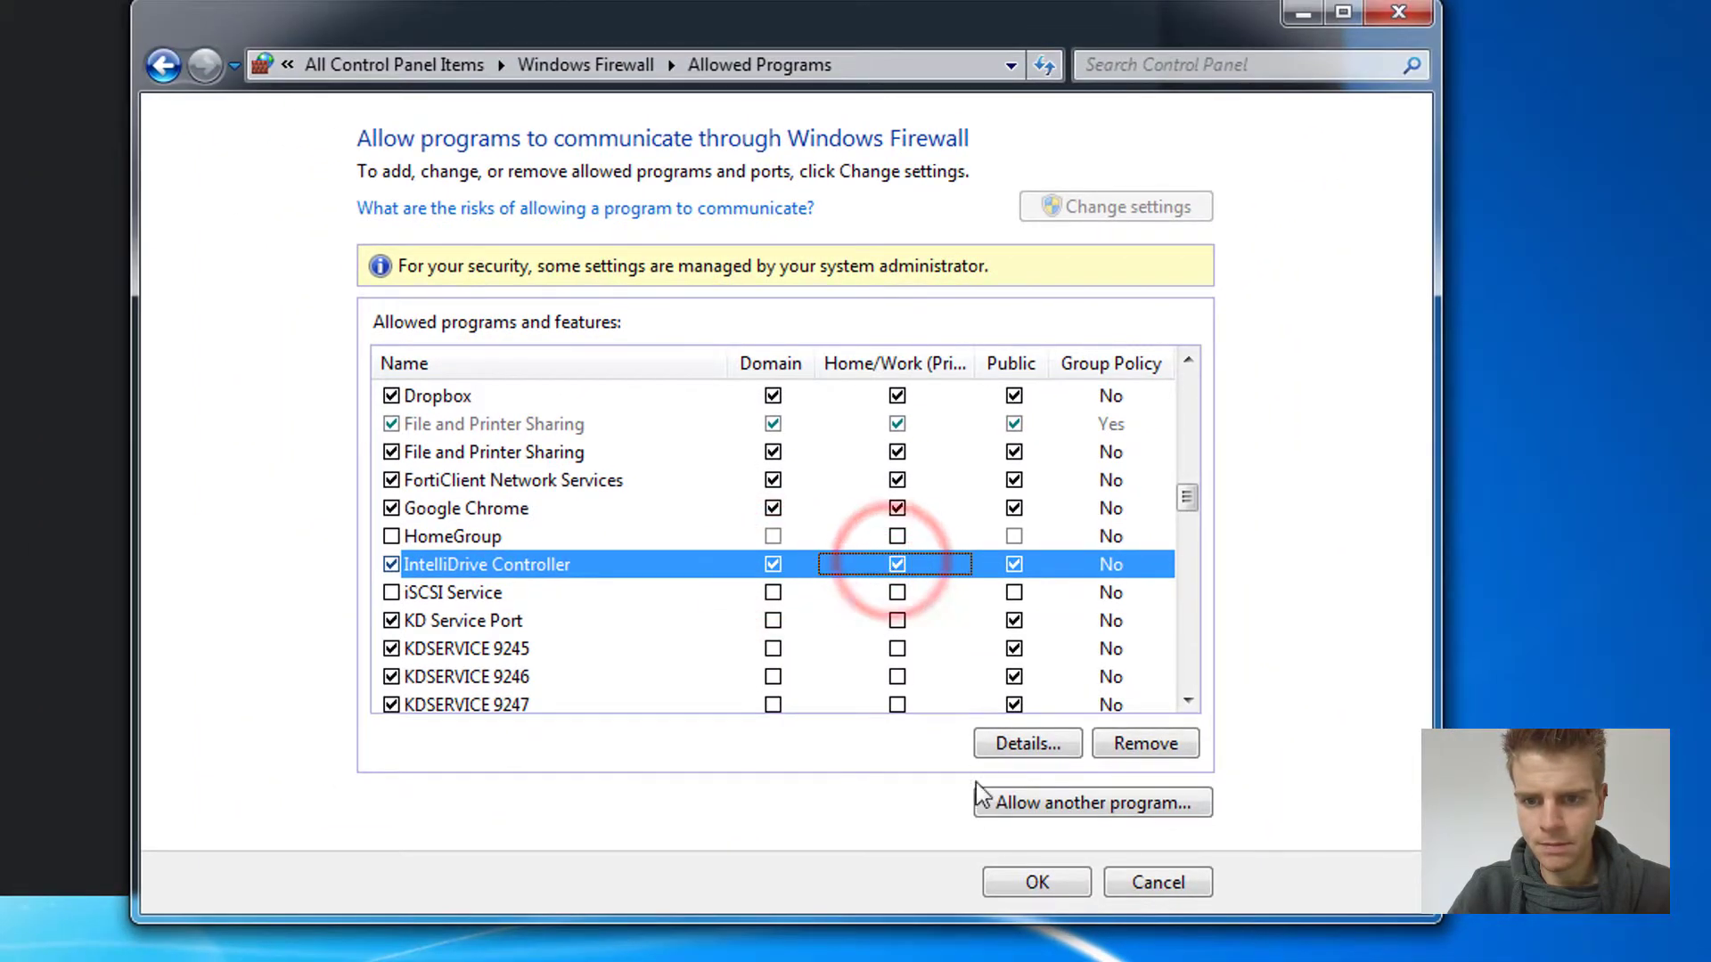
left_click(1035, 883)
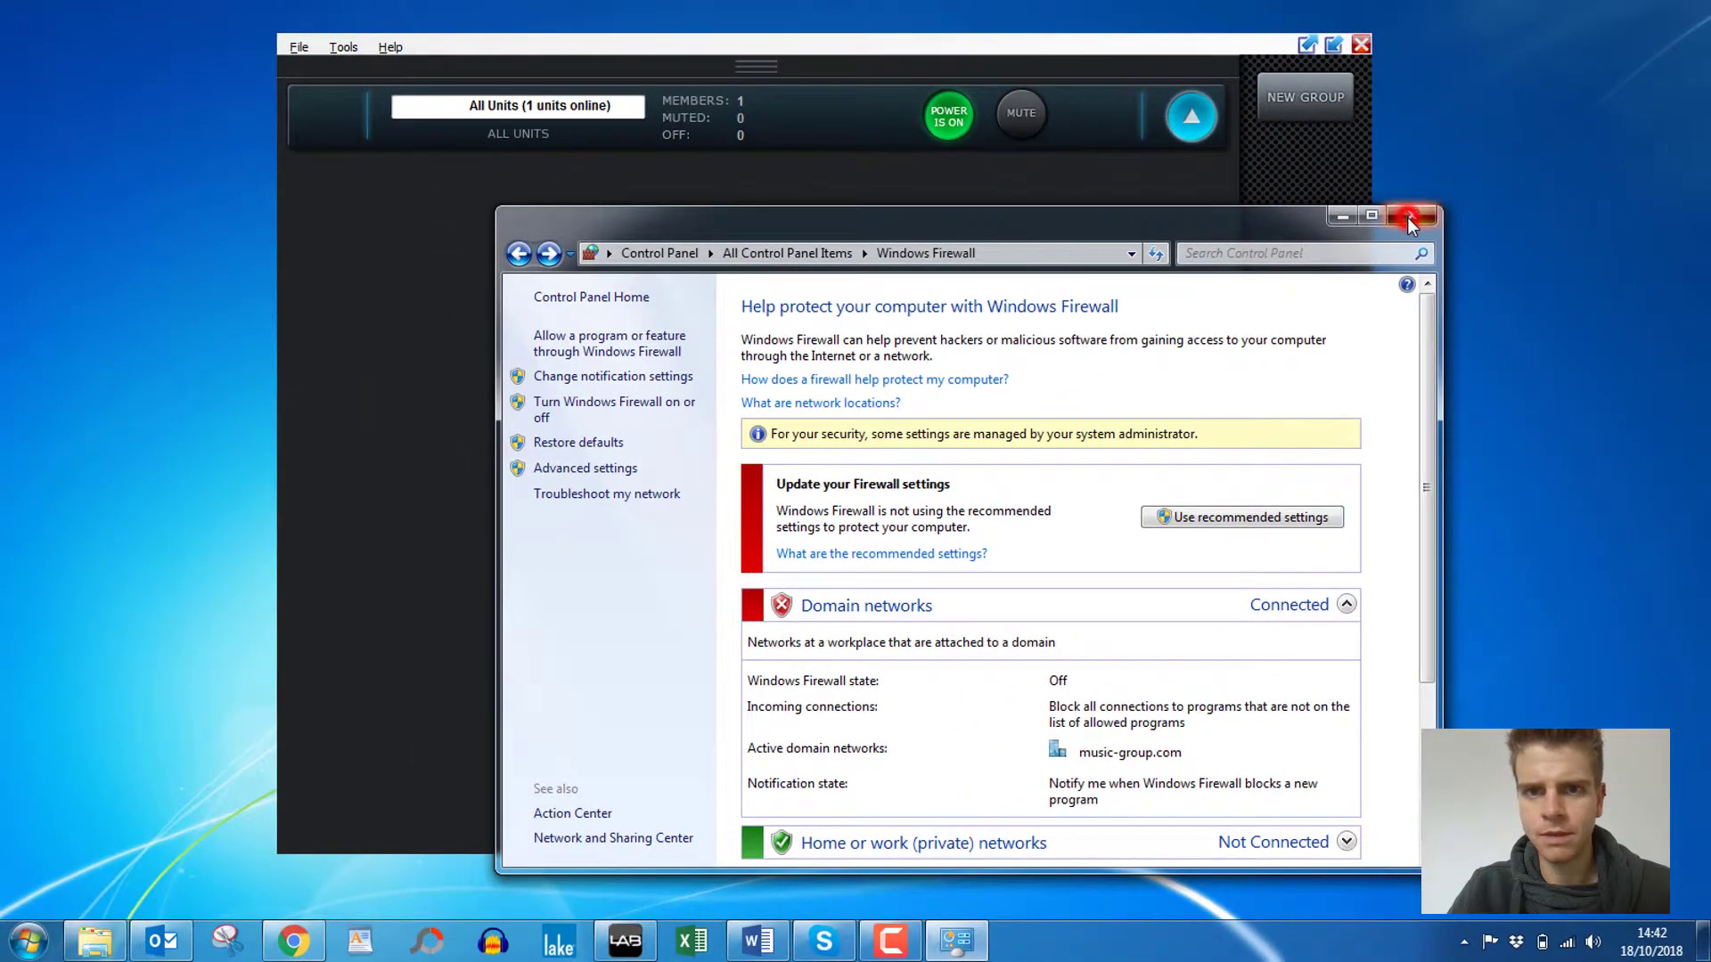
- Close the Windows Firewall window
left_click(1409, 218)
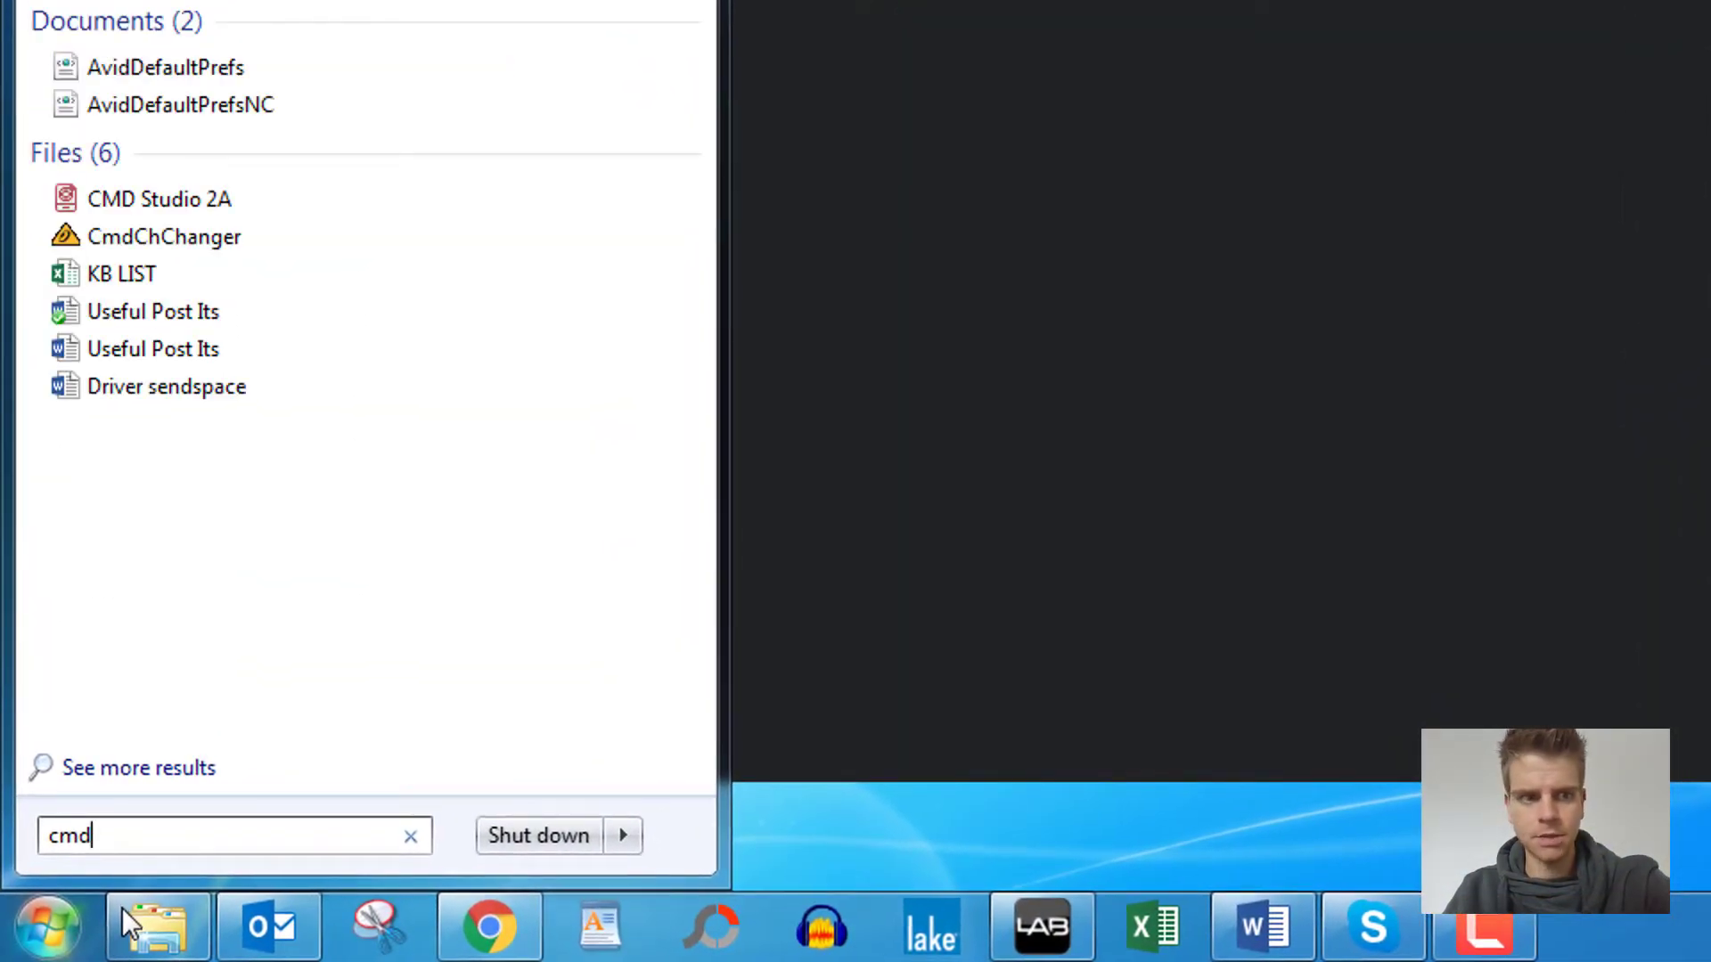
- Launch Command Prompt and enter the command 'ping 169.254.12.124'
key("Return")
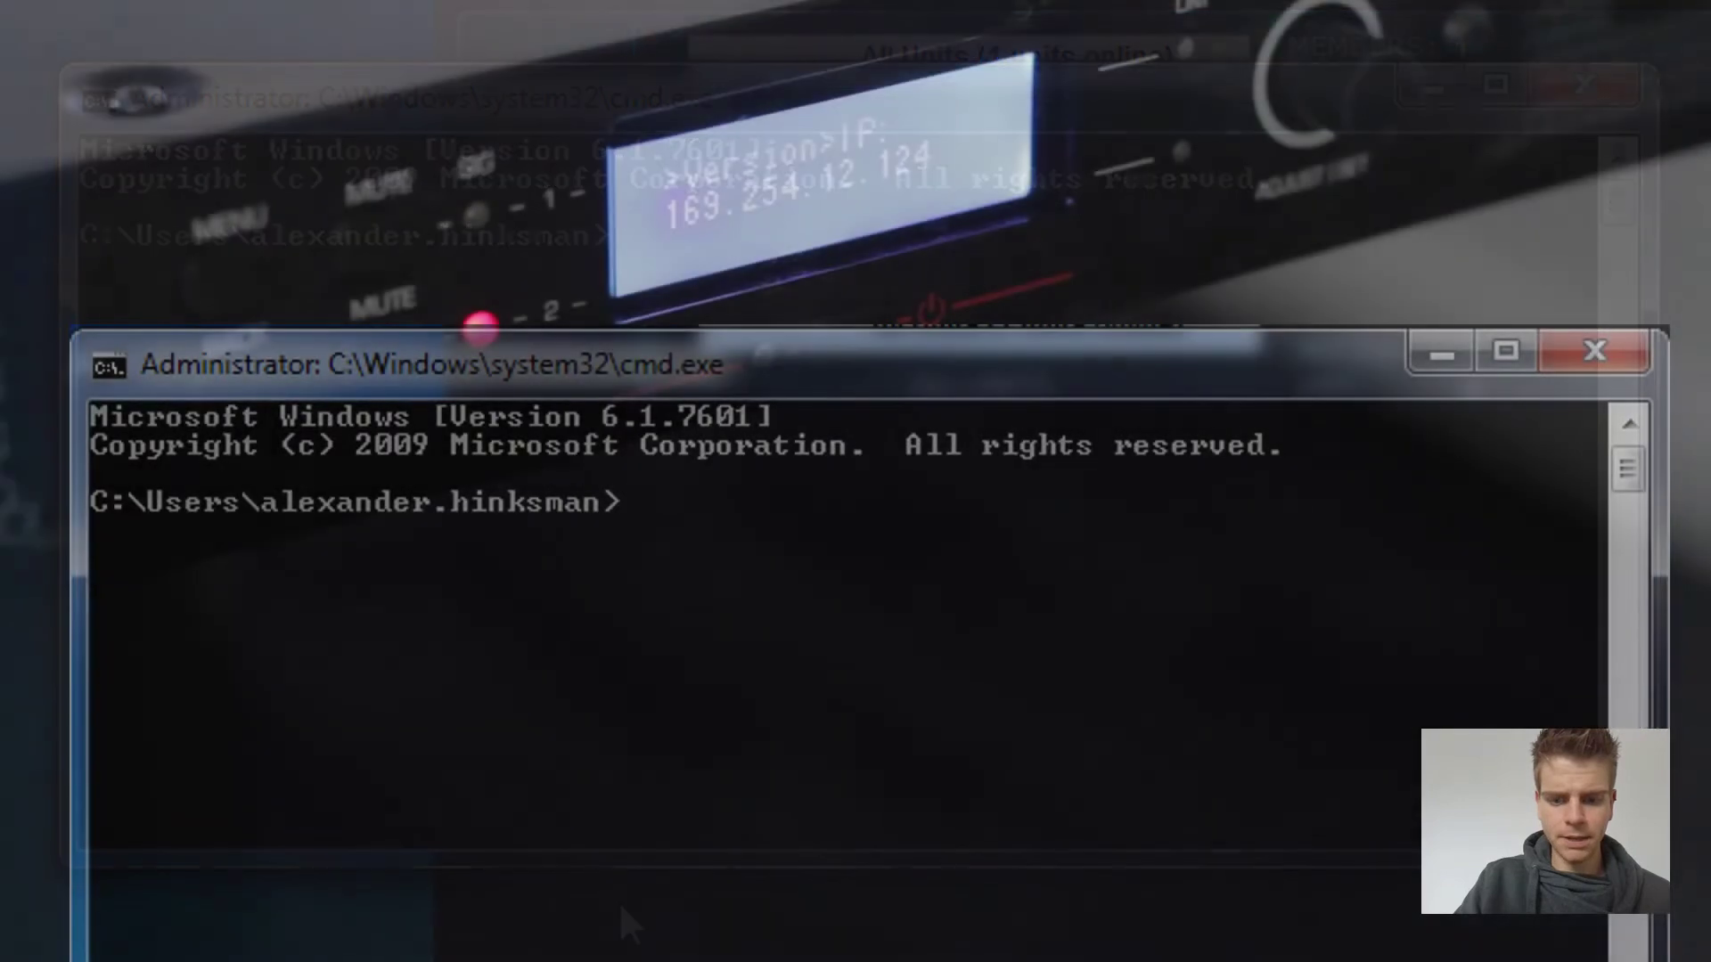
type("ping 16")
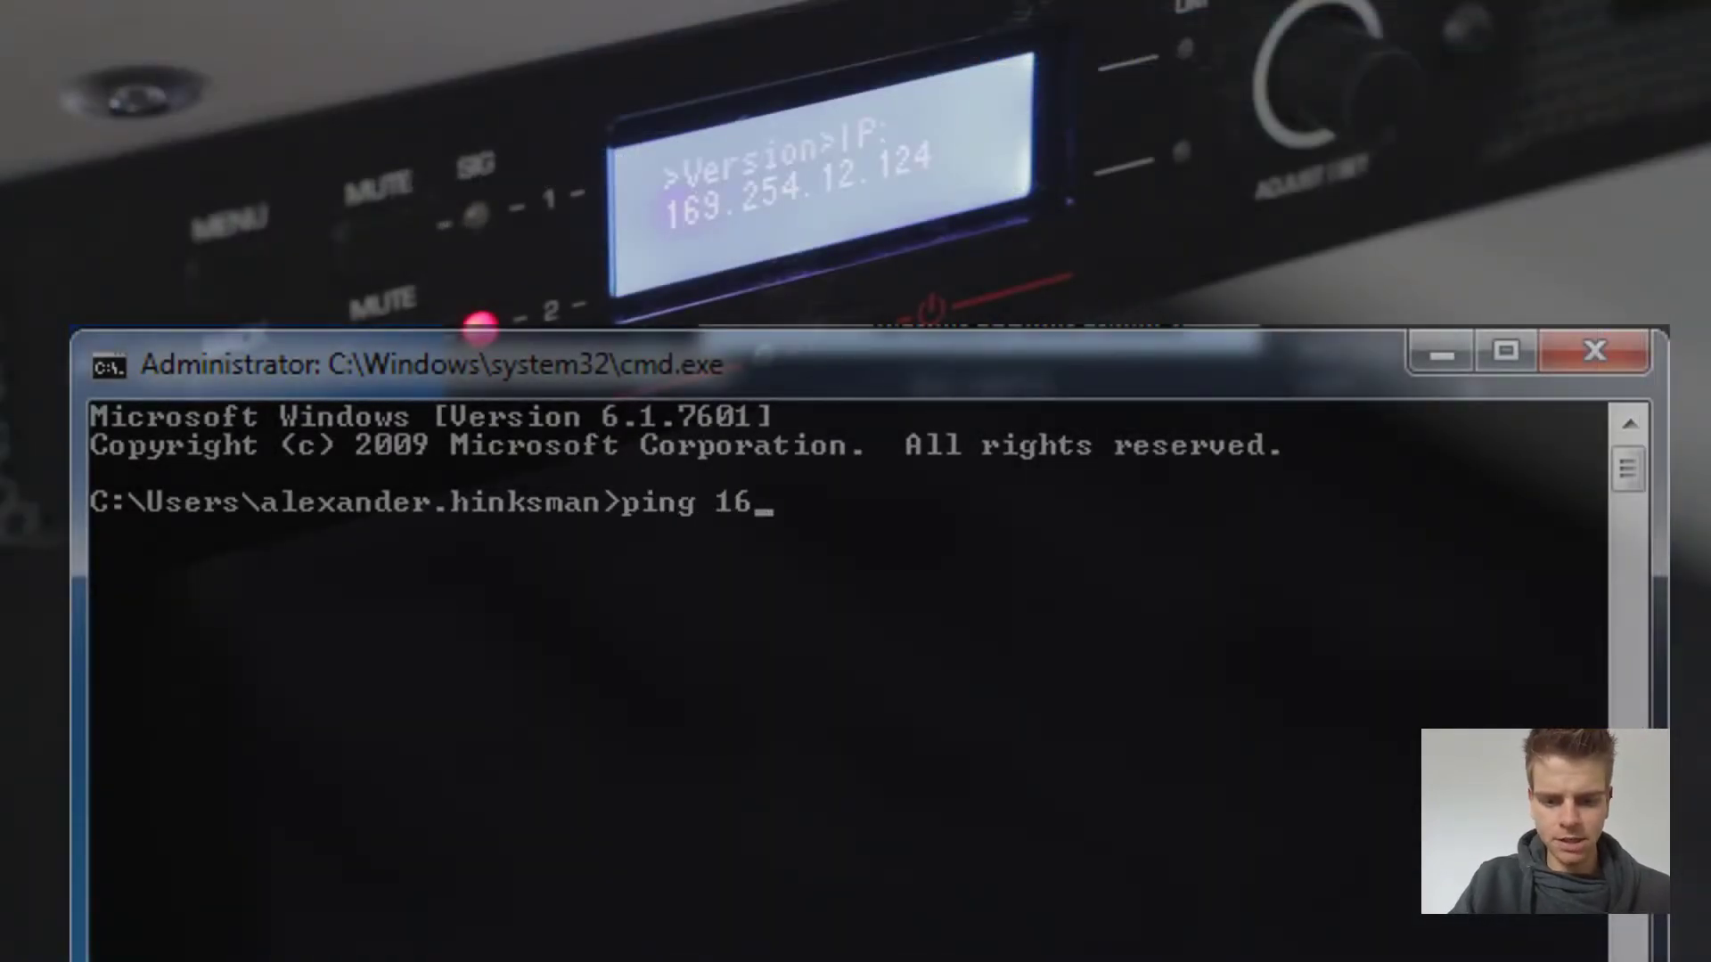
type("9.")
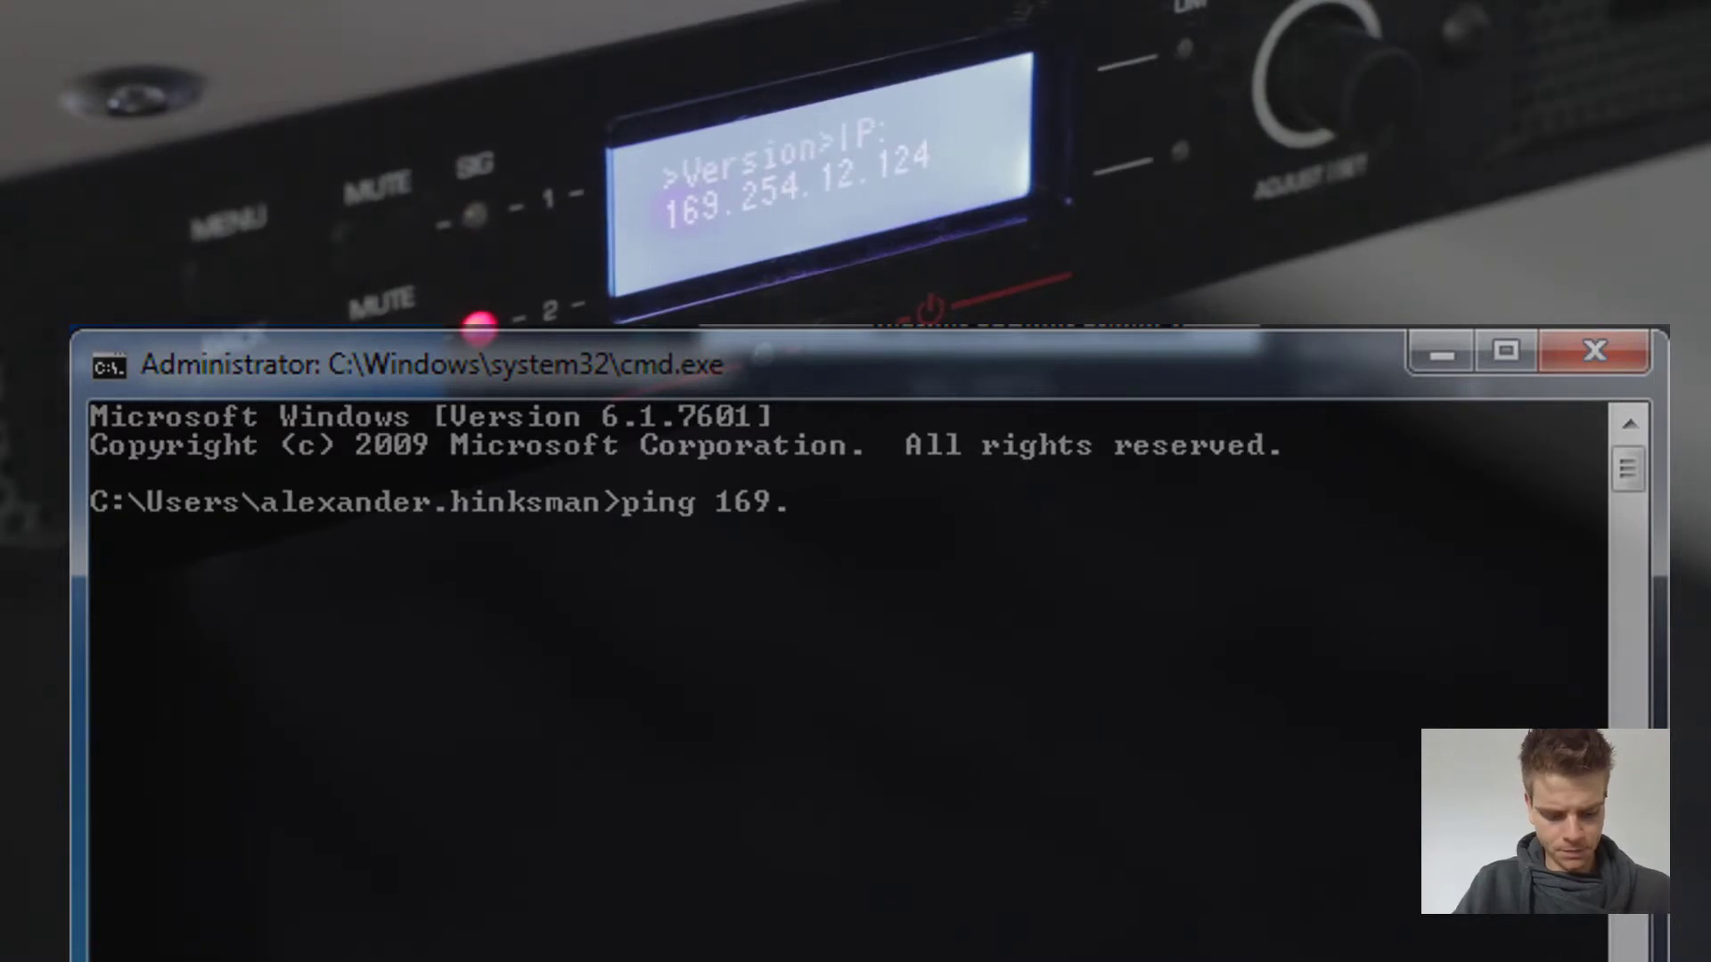
type("254.12")
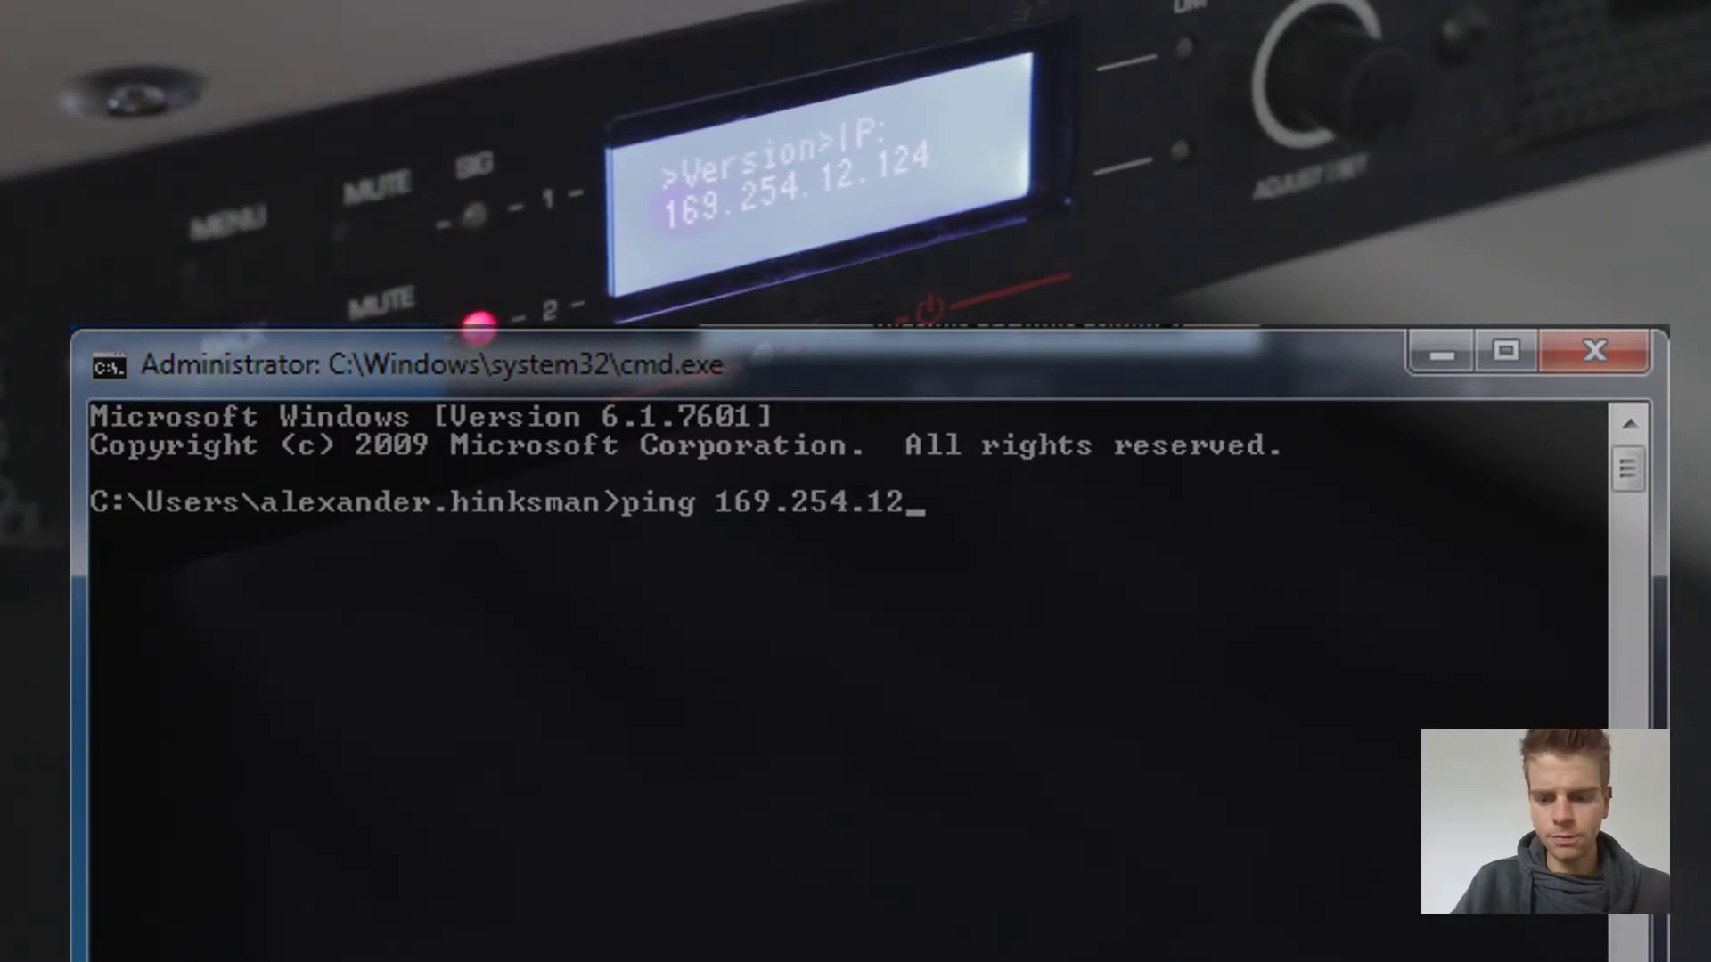
type(".124")
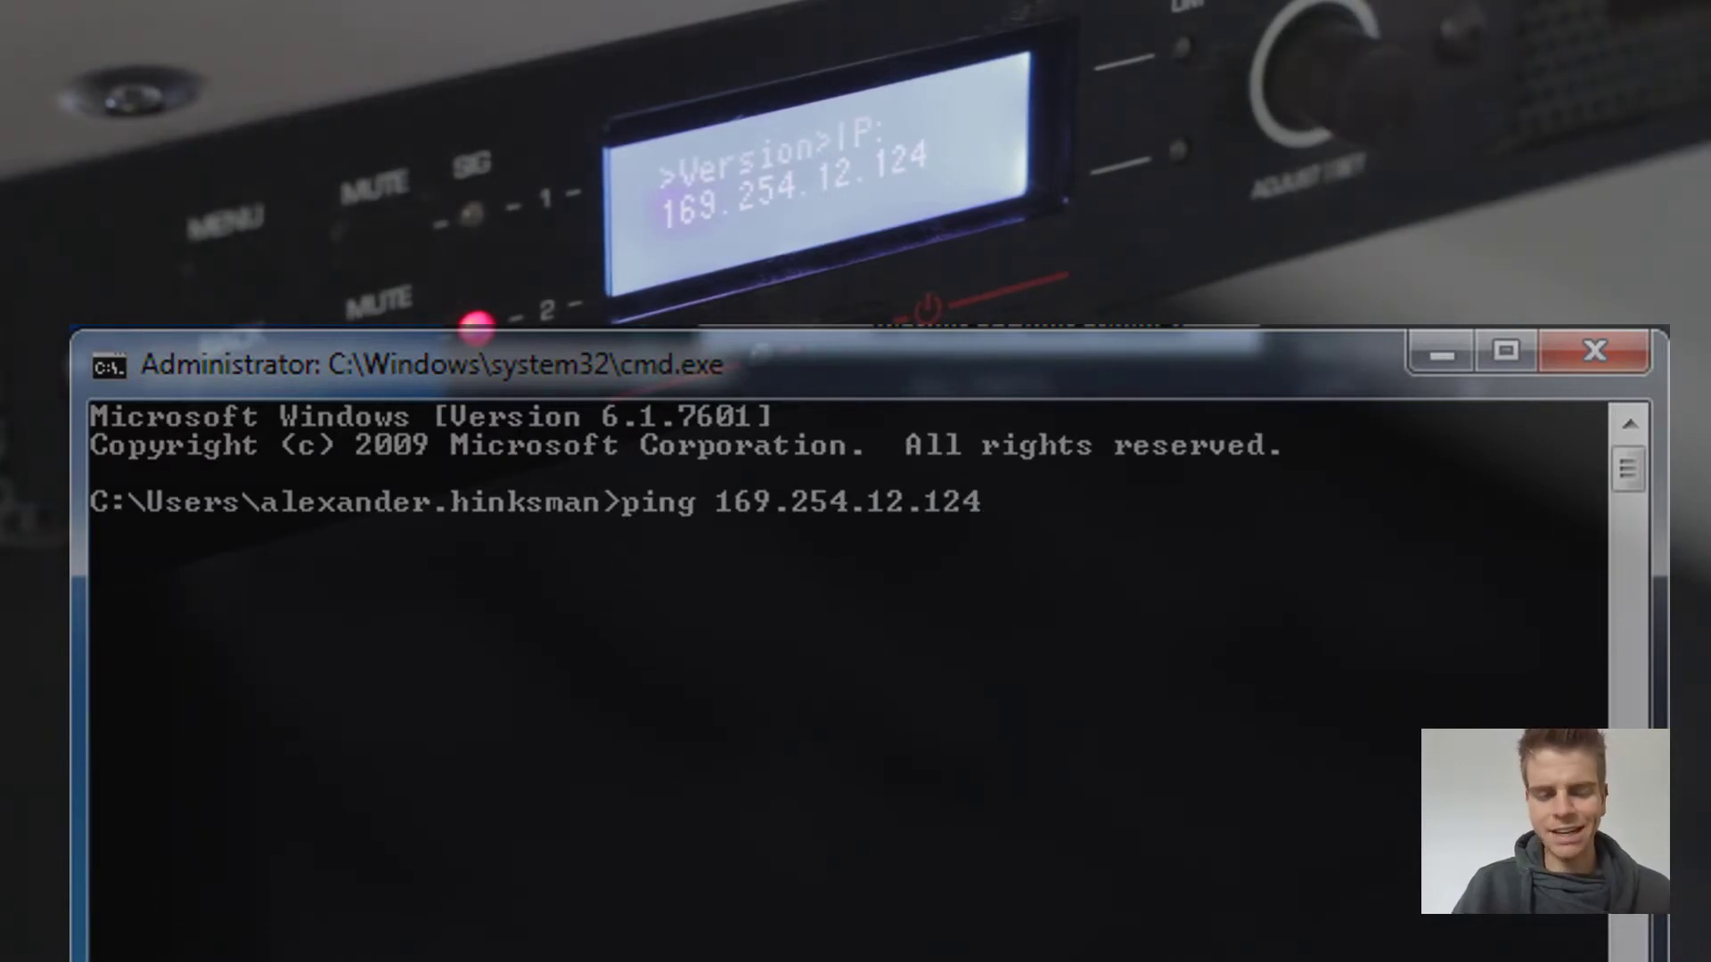
- Run the ping to 169.254.12.124 and read the reply statistics
key("Return")
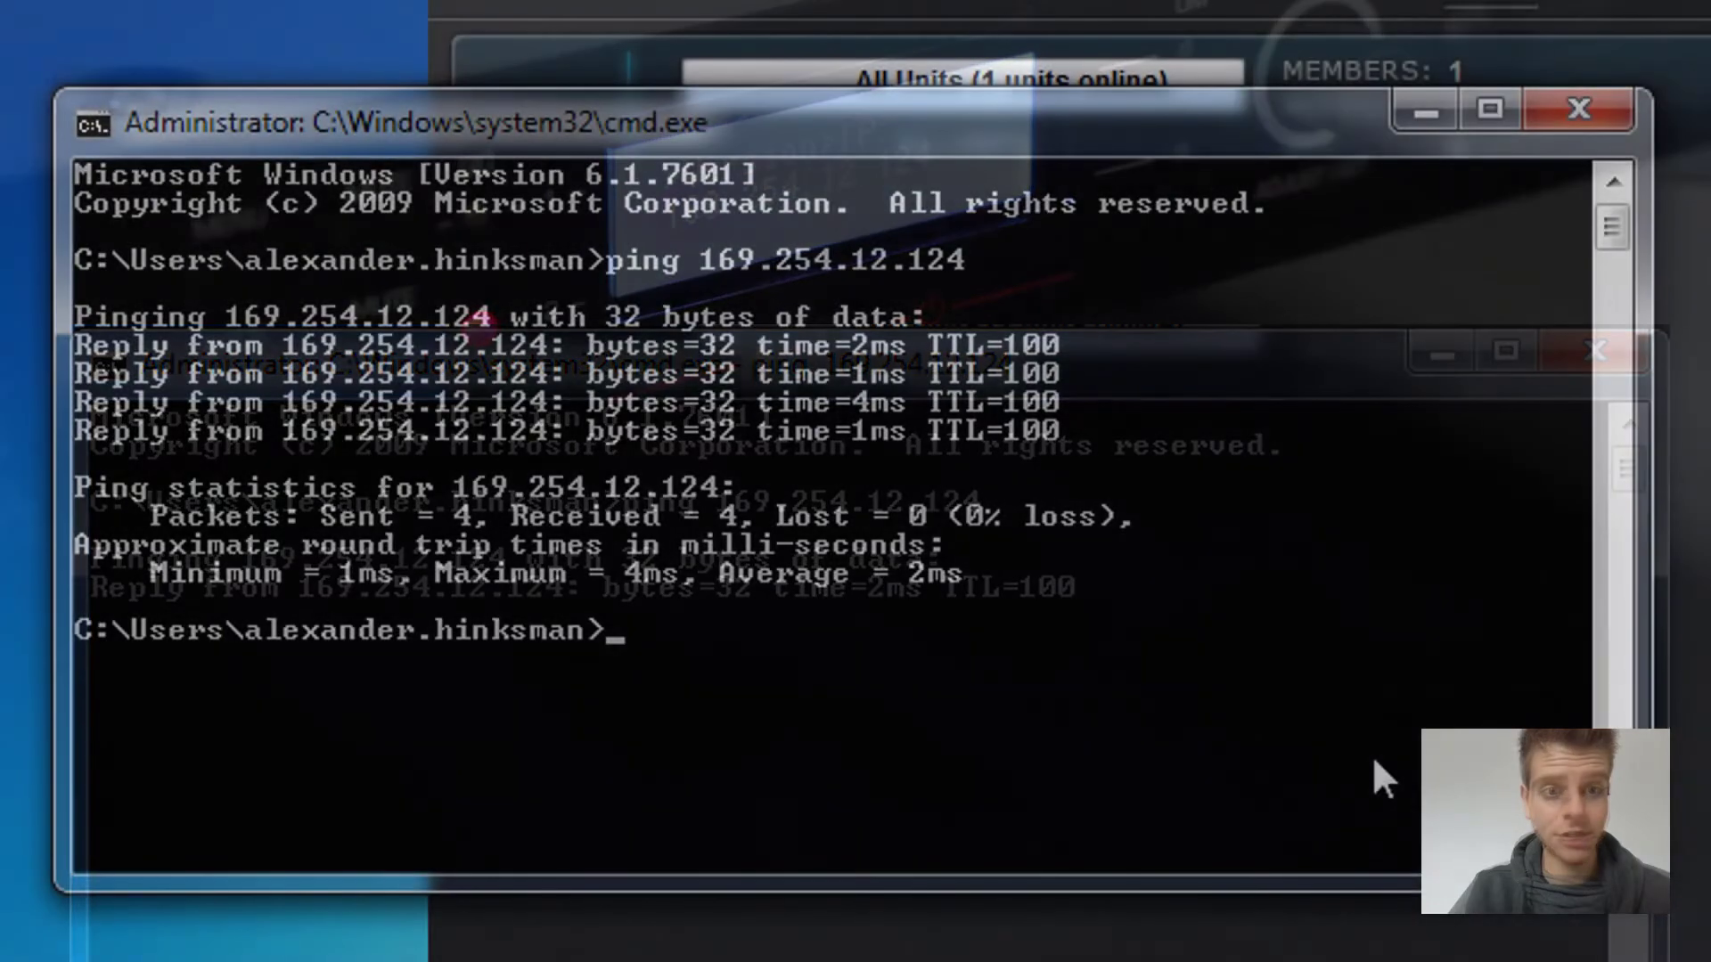